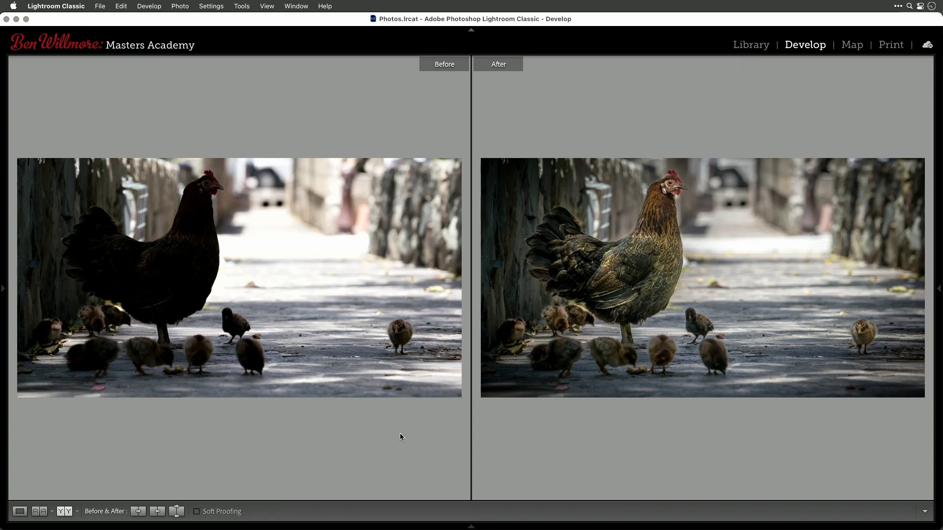
Revert the hen photo to its '0-Straight Out of Camera' snapshot, then view photo 1 full-size.
{"action": "left_click", "coordinate": [20, 512]}
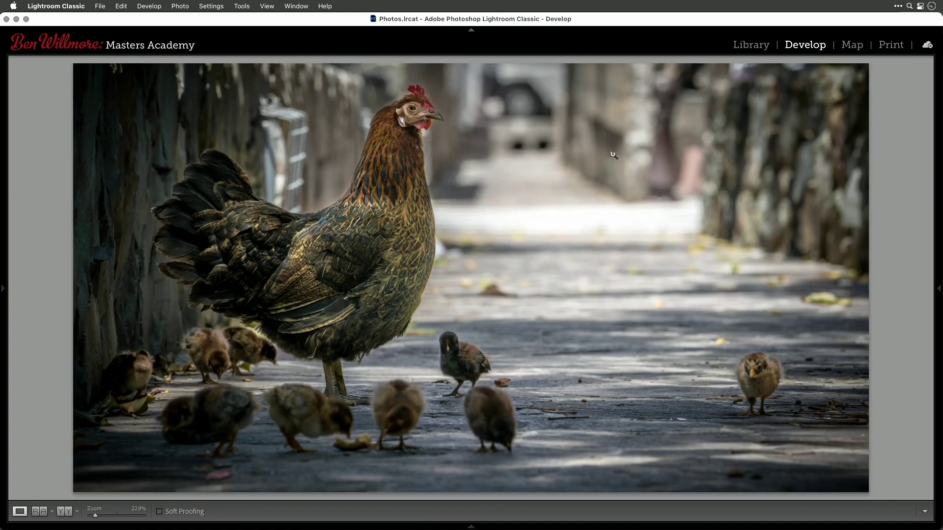
{"action": "key", "text": "g"}
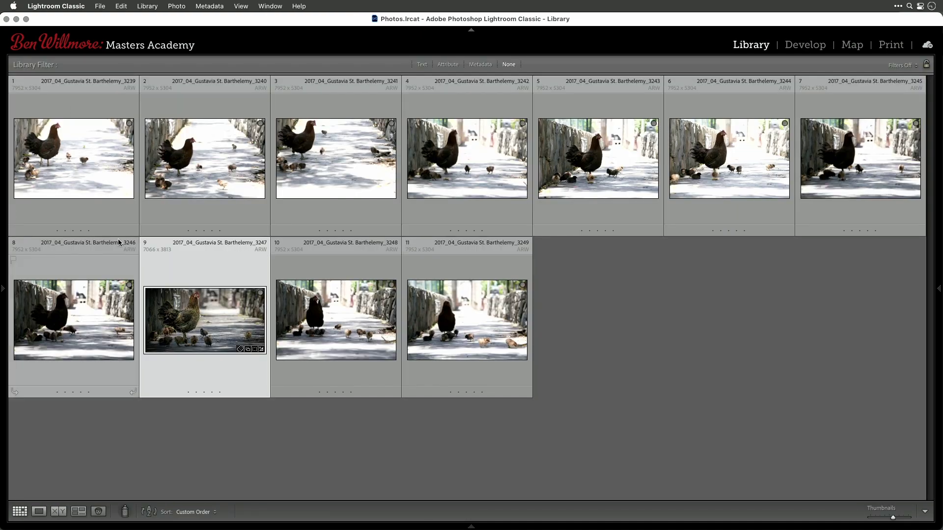
{"action": "key", "text": "d"}
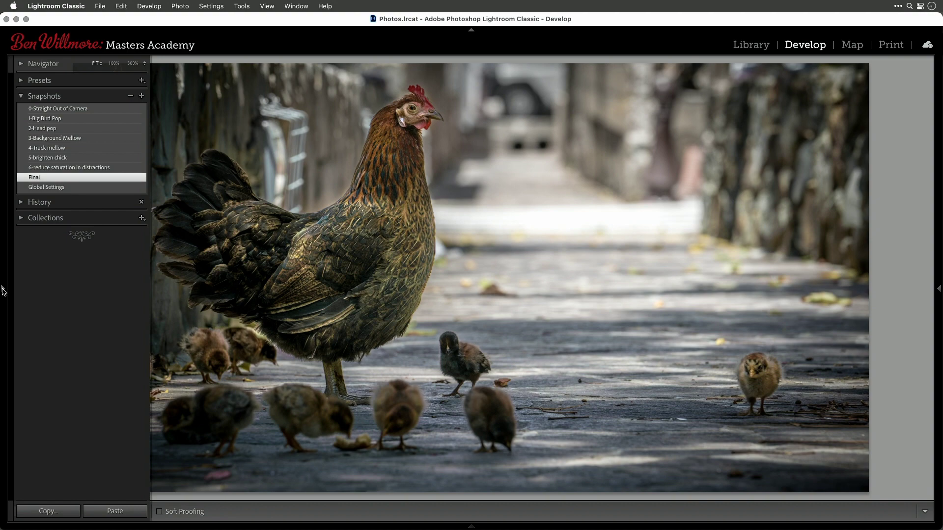
{"action": "left_click", "coordinate": [51, 108]}
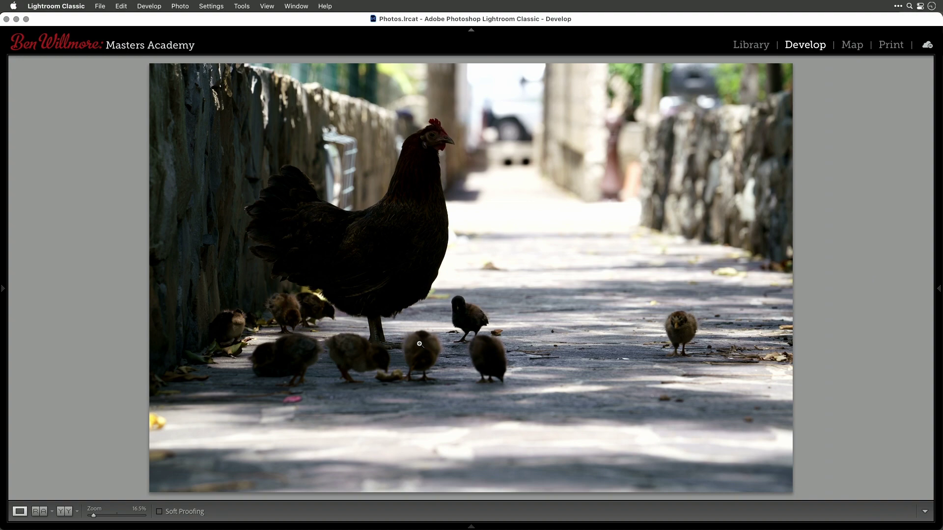
{"action": "key", "text": "g"}
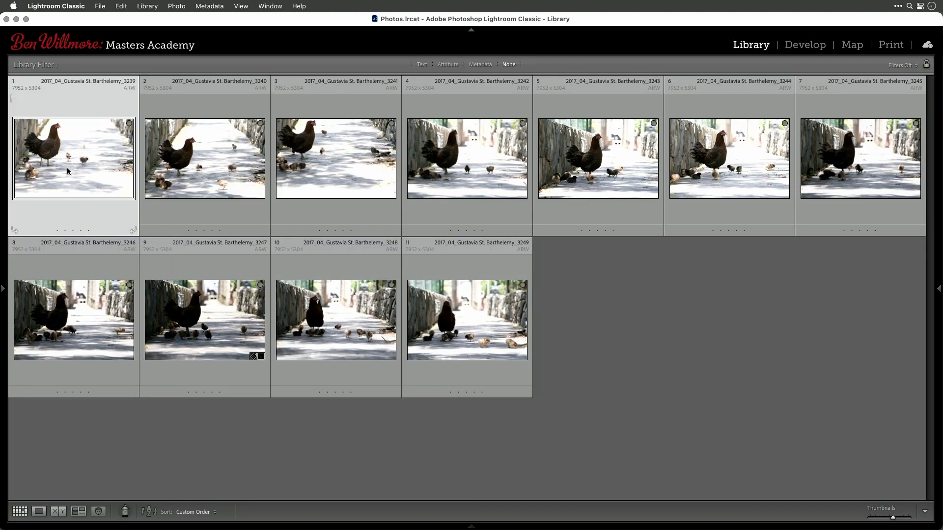
{"action": "key", "text": "e"}
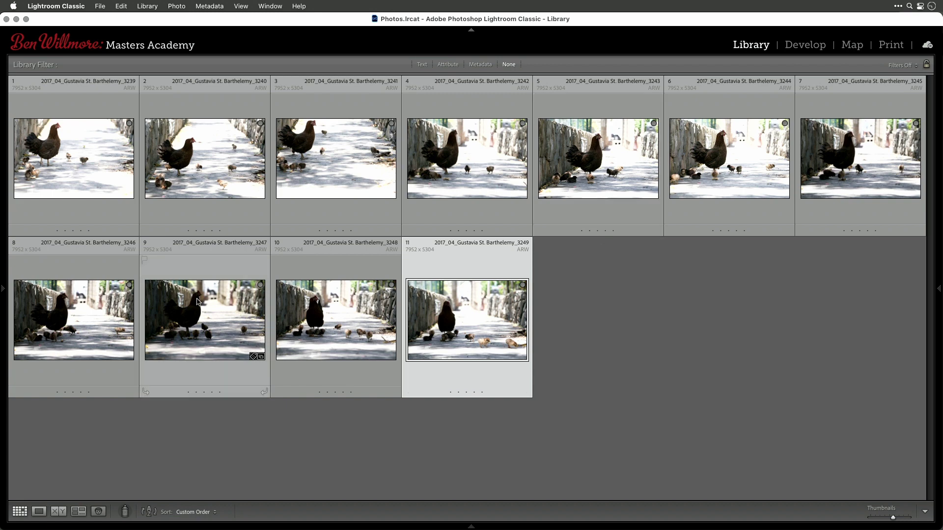
Select thumbnail 9 in the Library grid of eleven hen photos.
{"action": "left_click", "coordinate": [198, 323]}
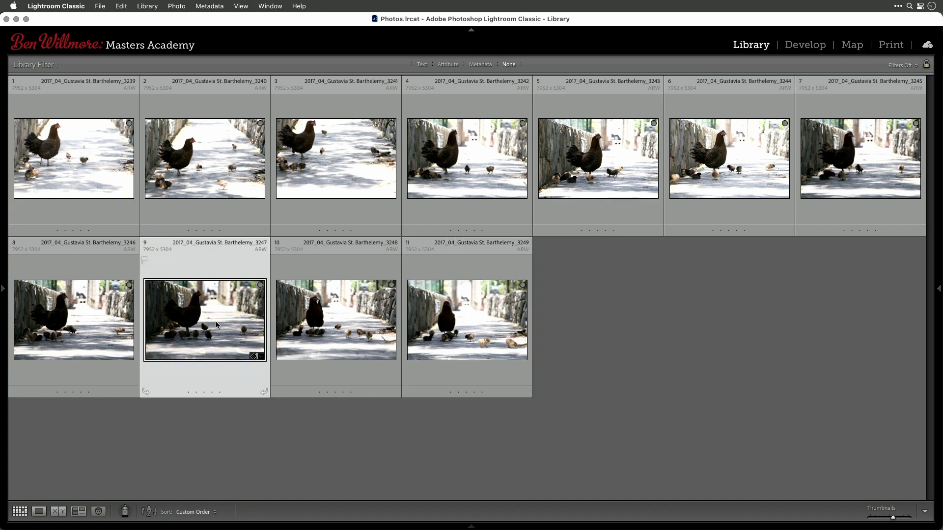
Open photo 9 in the Develop module with the right-side Basic panel expanded.
{"action": "double_click", "coordinate": [216, 325]}
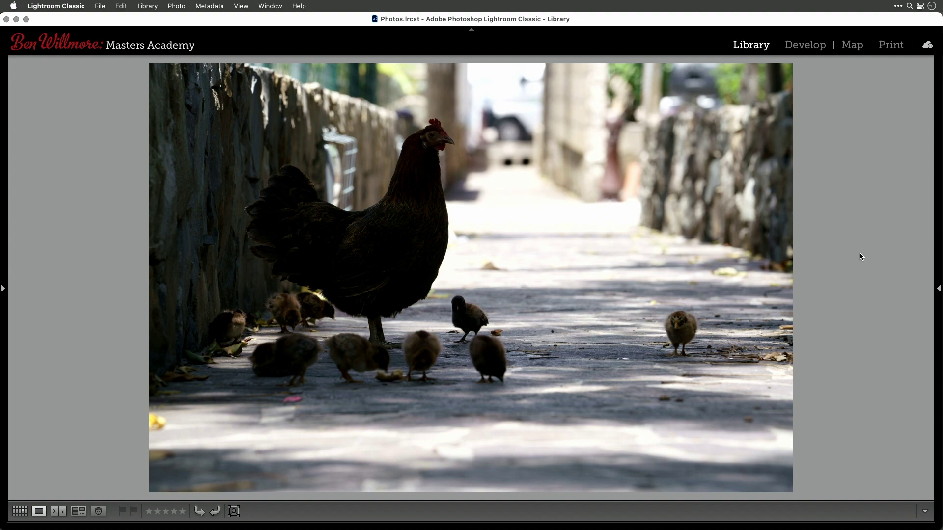
{"action": "key", "text": "d"}
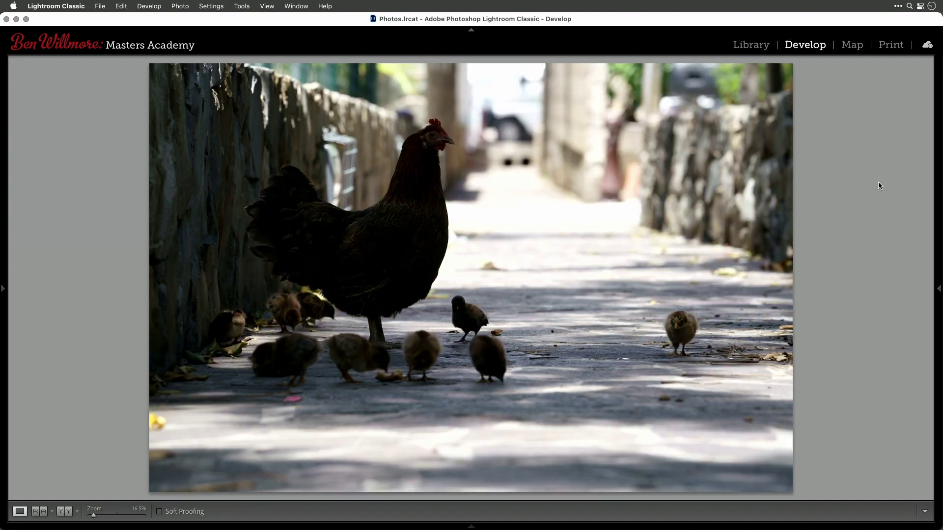
{"action": "left_click", "coordinate": [938, 289]}
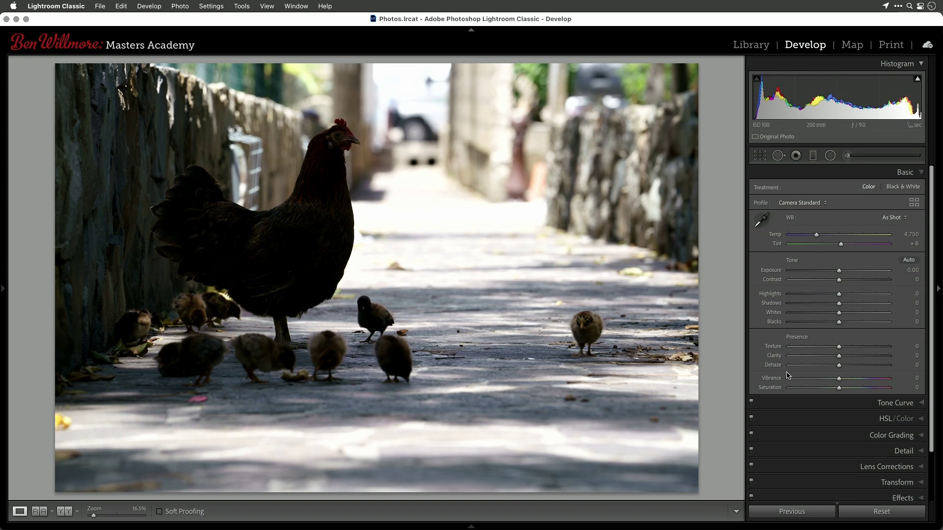
In the Basic panel, set Shadows to +92 and Contrast to -25.
{"action": "left_click_drag", "start_coordinate": [838, 304], "coordinate": [885, 305]}
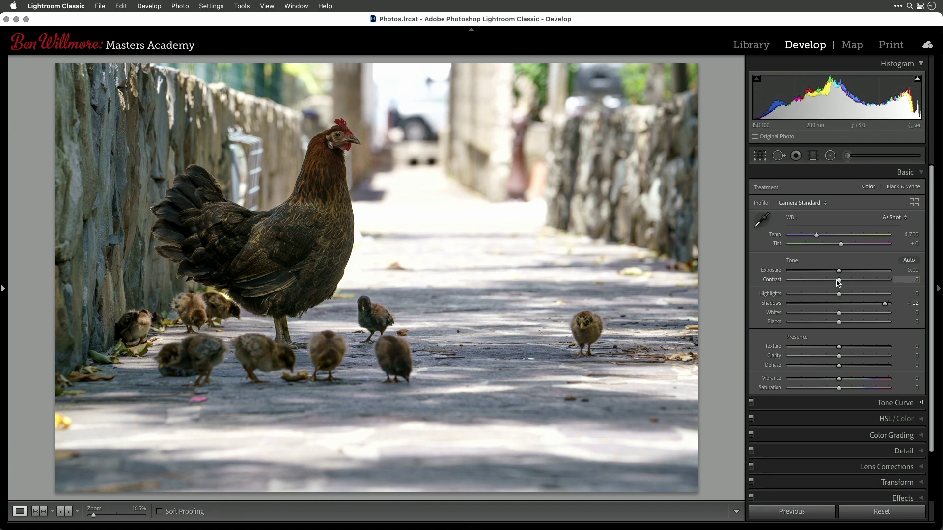
{"action": "left_click_drag", "start_coordinate": [840, 283], "coordinate": [827, 283]}
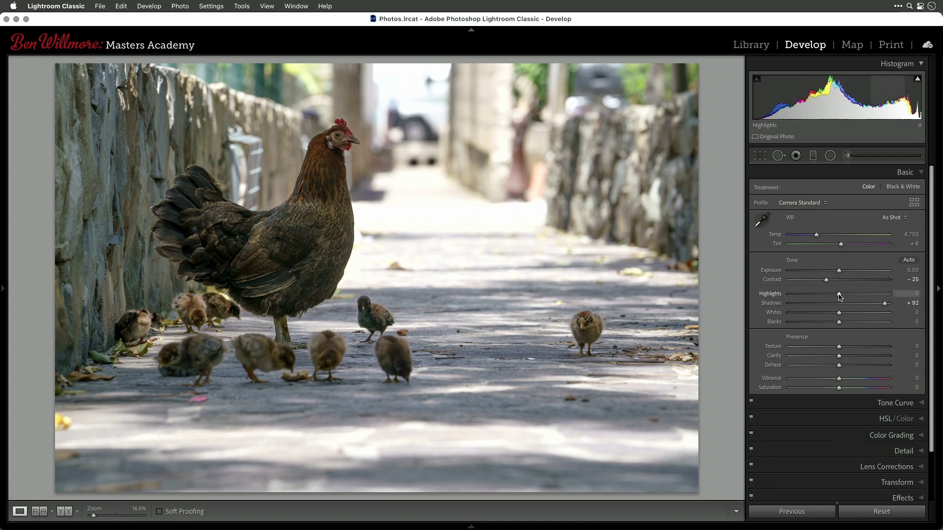
In the Basic panel, set Highlights to -100 and Clarity to +26.
{"action": "left_click_drag", "start_coordinate": [839, 297], "coordinate": [727, 293]}
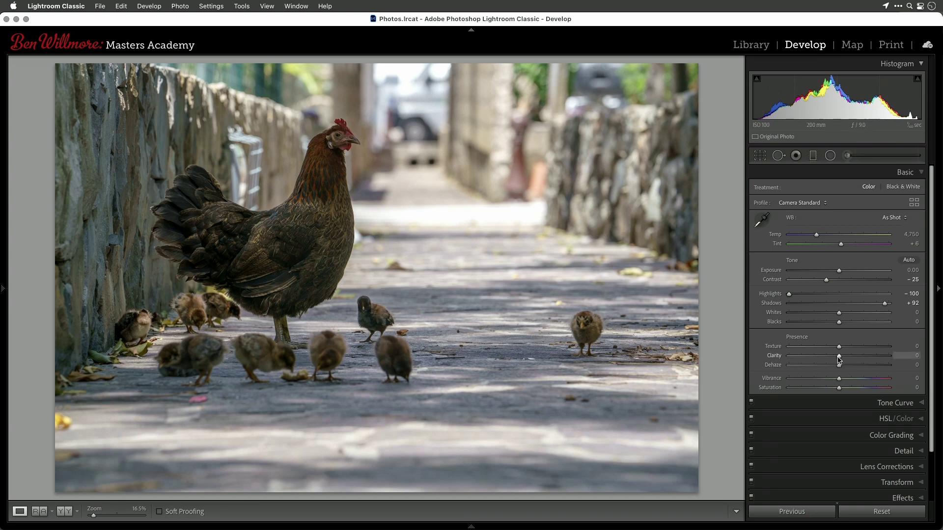
{"action": "left_click_drag", "start_coordinate": [839, 358], "coordinate": [852, 359]}
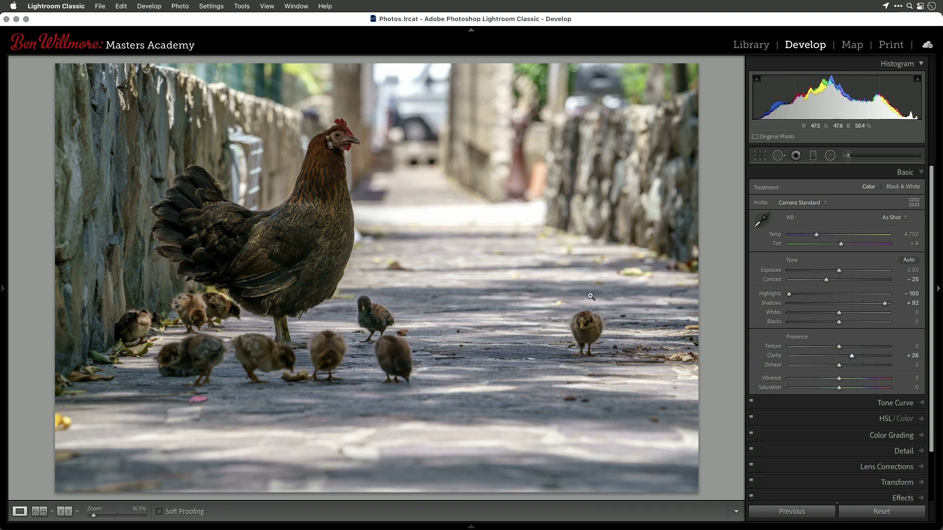
At 100% zoom on the feathers, set Texture to +31, then return to the fit view.
{"action": "left_click", "coordinate": [319, 203]}
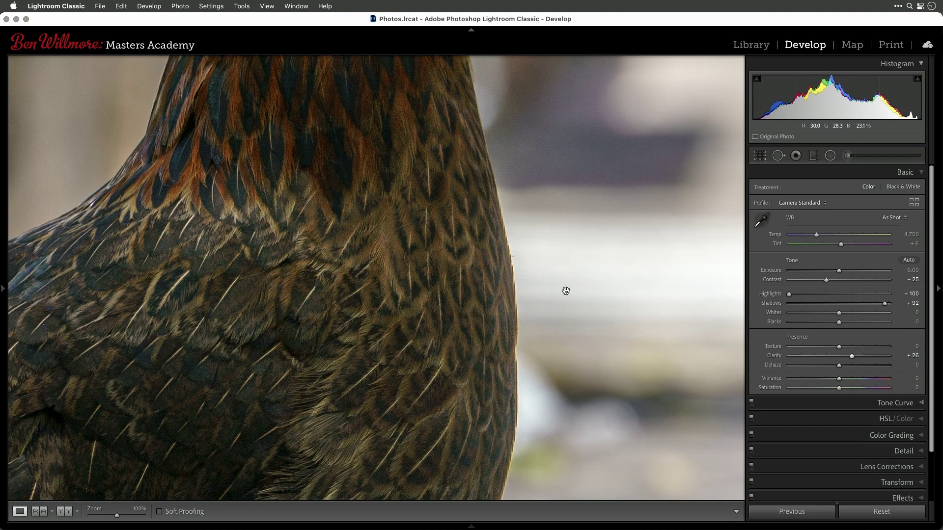
{"action": "left_click_drag", "start_coordinate": [839, 348], "coordinate": [854, 347]}
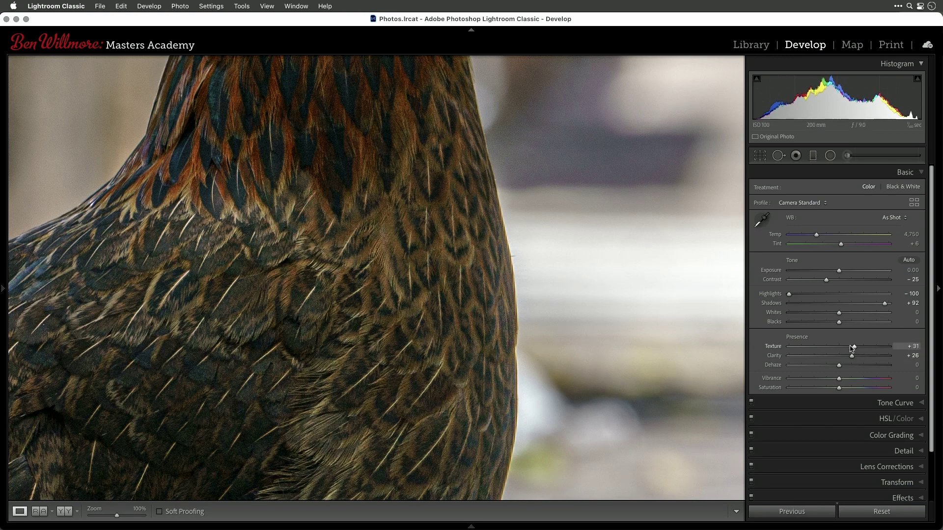
{"action": "left_click", "coordinate": [592, 383]}
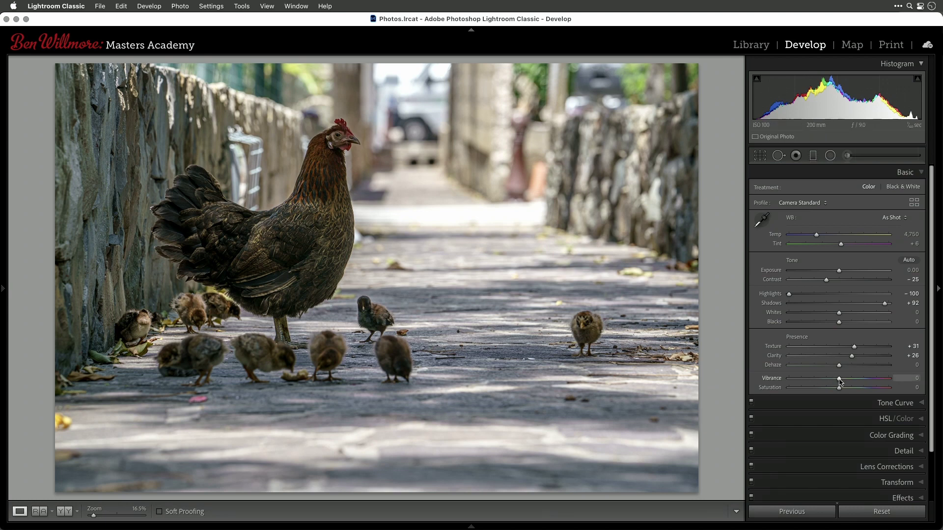
Boost Vibrance to +60 and set the white balance Temp to a custom 4,628.
{"action": "left_click_drag", "start_coordinate": [843, 381], "coordinate": [868, 381]}
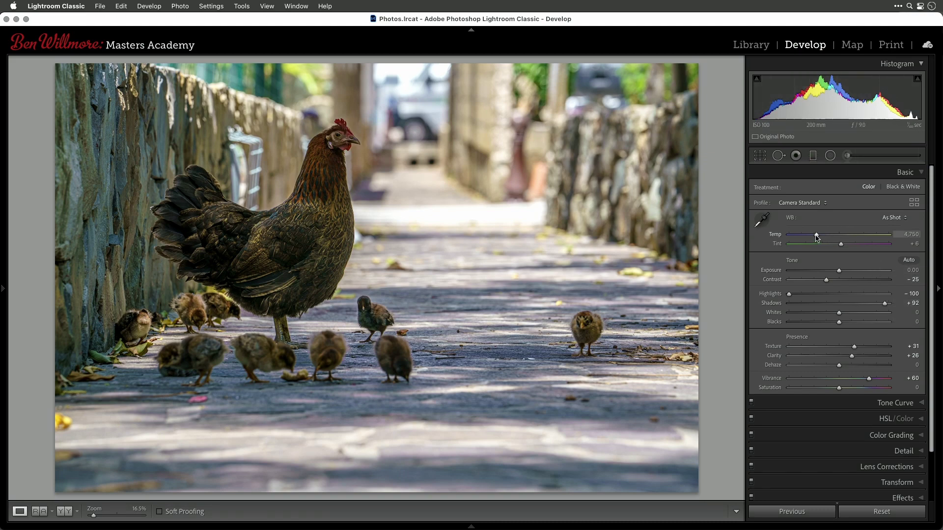
{"action": "mouse_move", "coordinate": [817, 238]}
{"action": "left_mouse_down"}
{"action": "mouse_move", "coordinate": [830, 238]}
{"action": "mouse_move", "coordinate": [797, 238]}
{"action": "mouse_move", "coordinate": [806, 239]}
{"action": "left_mouse_up"}
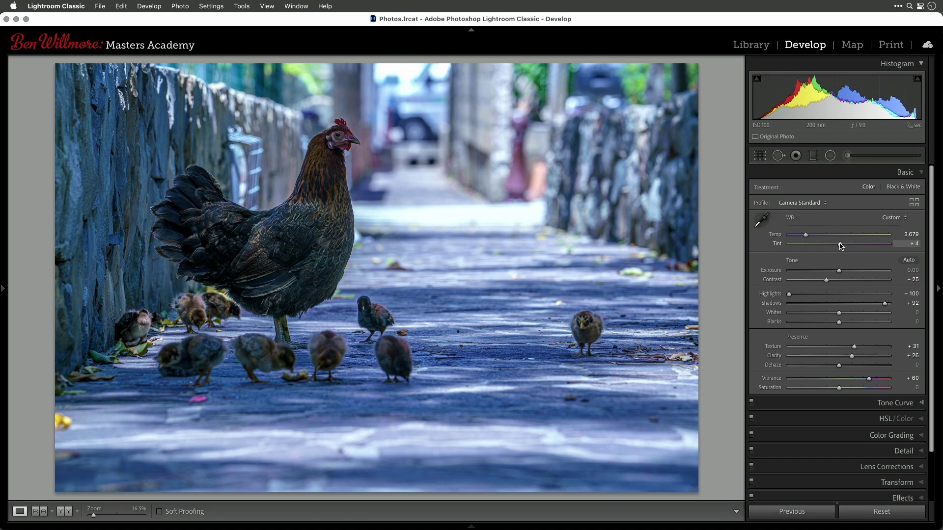
{"action": "mouse_move", "coordinate": [841, 246]}
{"action": "left_mouse_down"}
{"action": "mouse_move", "coordinate": [804, 247]}
{"action": "mouse_move", "coordinate": [872, 247]}
{"action": "mouse_move", "coordinate": [842, 247]}
{"action": "left_mouse_up"}
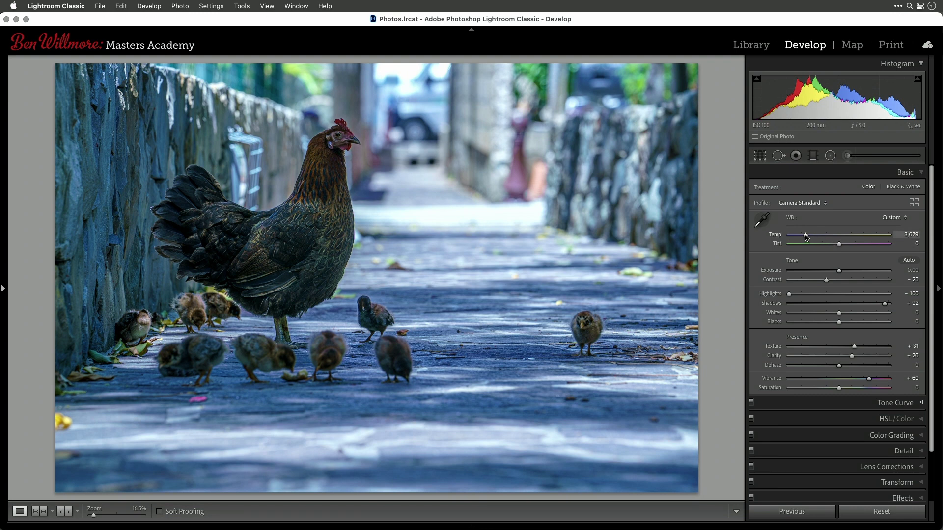
{"action": "left_click_drag", "start_coordinate": [806, 237], "coordinate": [815, 238]}
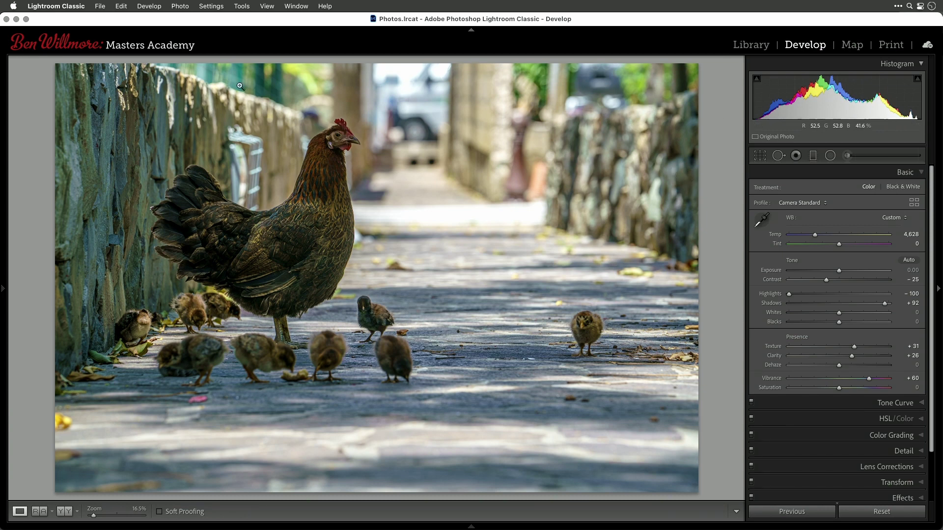
In HSL Saturation, set Green to -74, then drag on the wall for Aqua -26 and Blue -24.
{"action": "scroll", "coordinate": [847, 382], "scroll_direction": "down", "scroll_amount": 1}
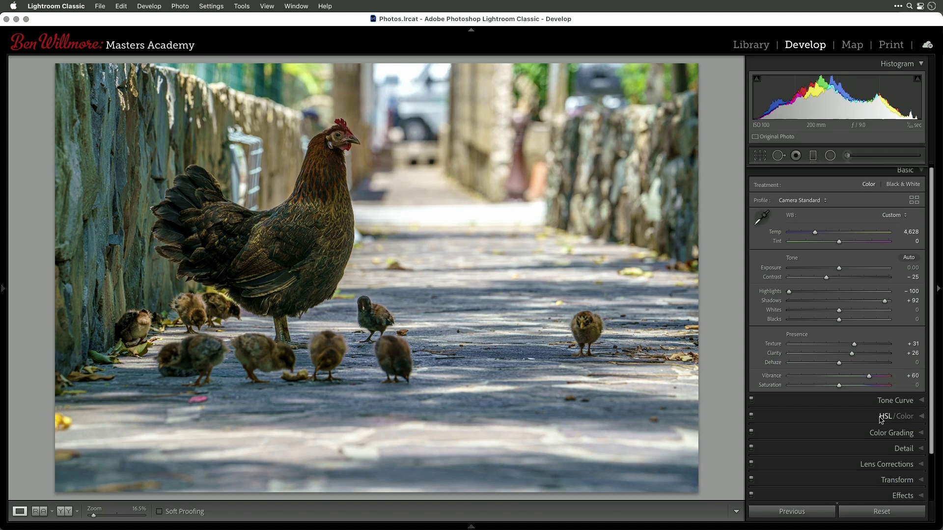
{"action": "left_click", "coordinate": [923, 417]}
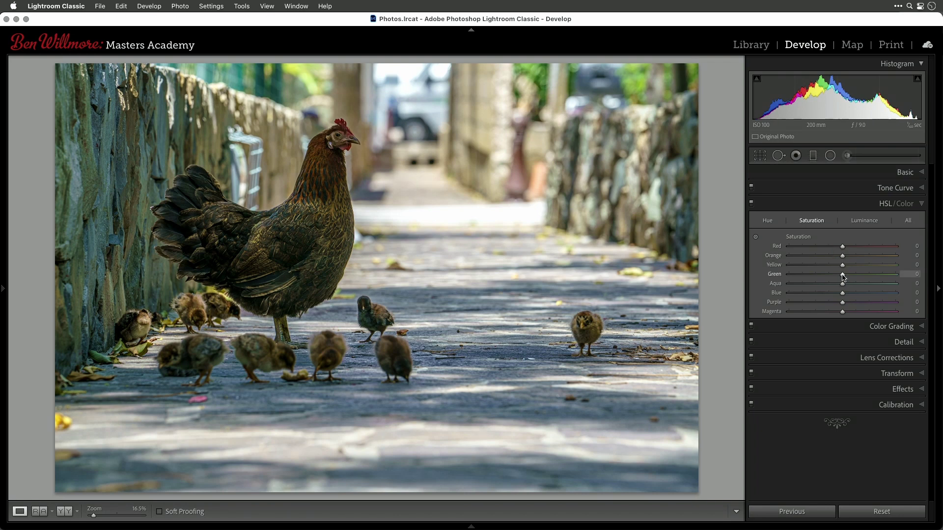
{"action": "left_click_drag", "start_coordinate": [842, 276], "coordinate": [802, 276]}
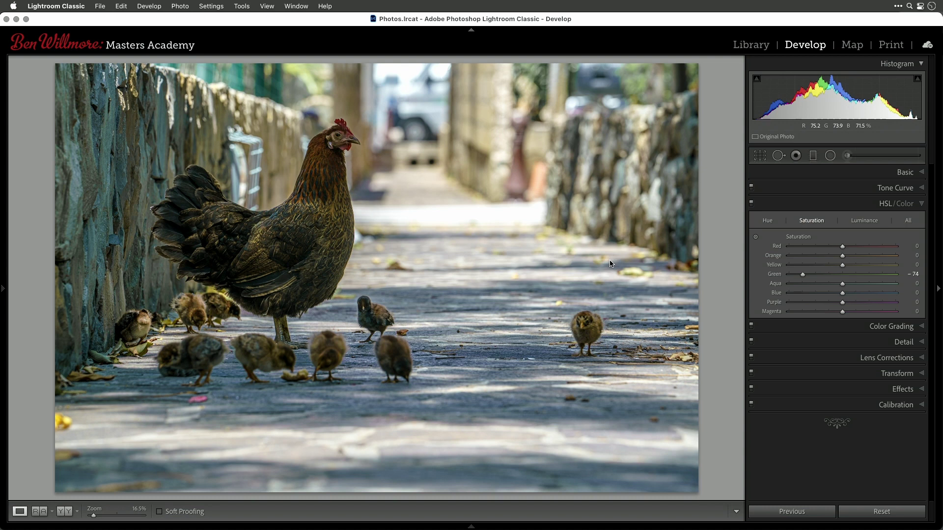
{"action": "left_click", "coordinate": [755, 237]}
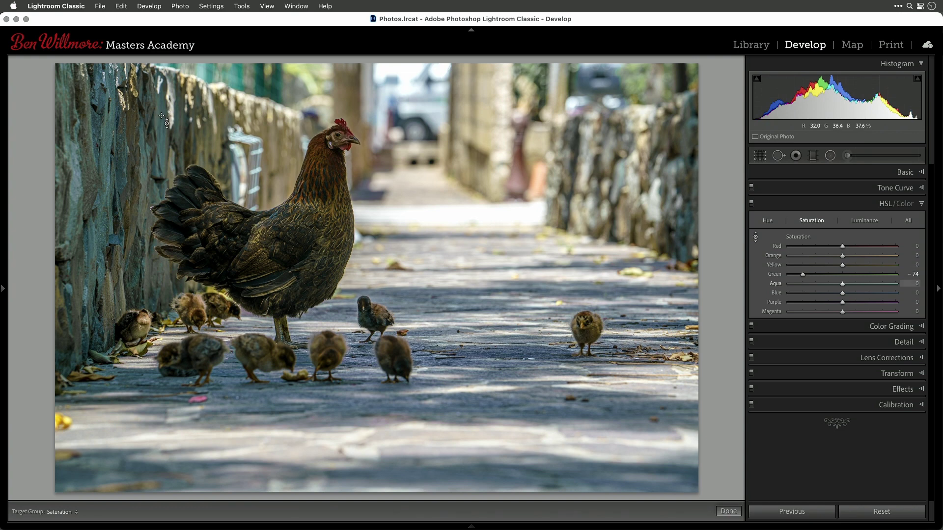
{"action": "left_click_drag", "start_coordinate": [161, 117], "coordinate": [160, 138]}
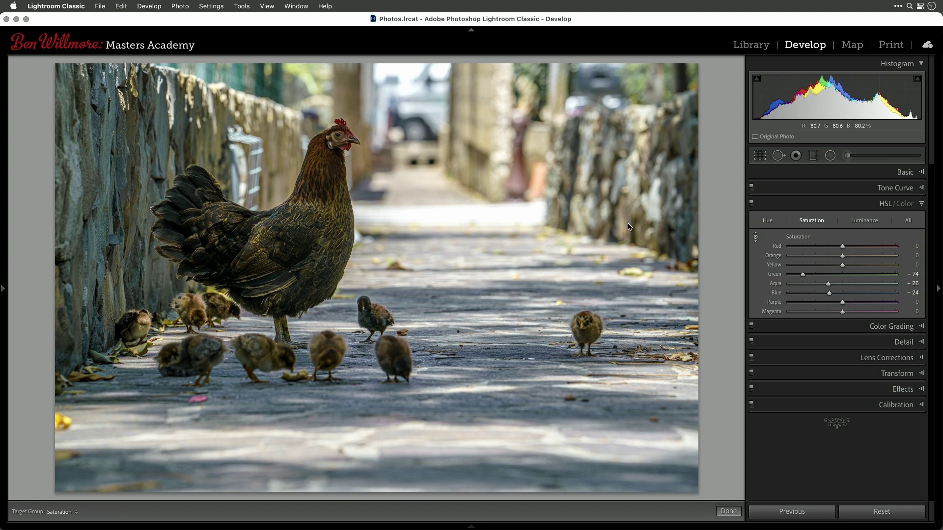
Choose the Color Priority post-crop vignette style in Effects, with Amount nudged to -1.
{"action": "left_click", "coordinate": [922, 206]}
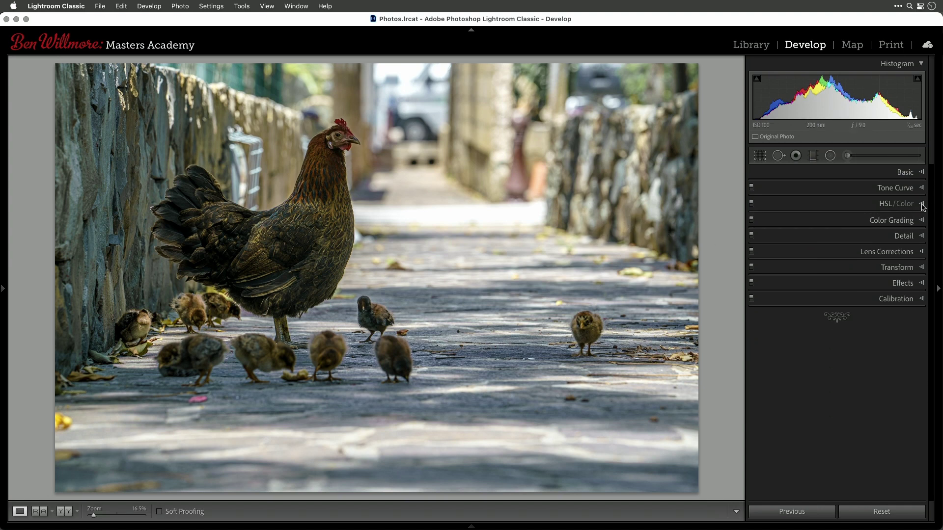
{"action": "left_click", "coordinate": [904, 284]}
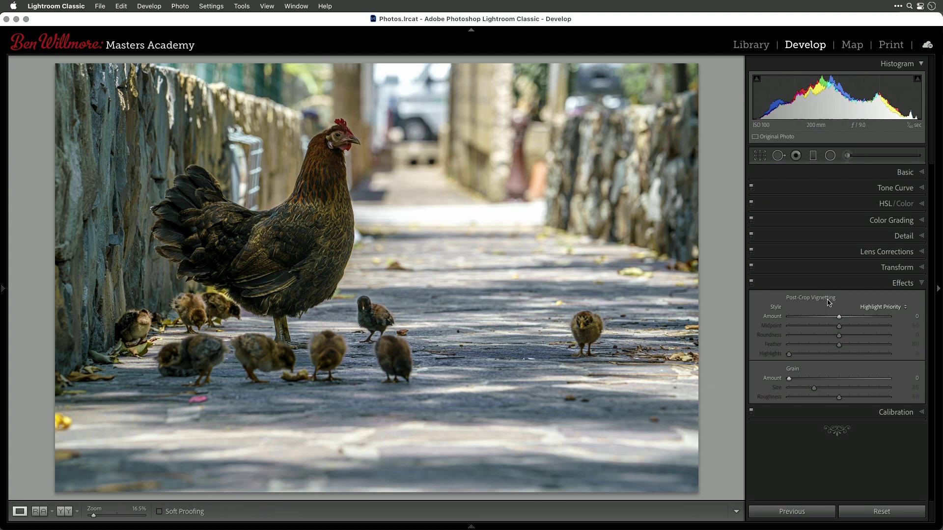
{"action": "left_click", "coordinate": [879, 307]}
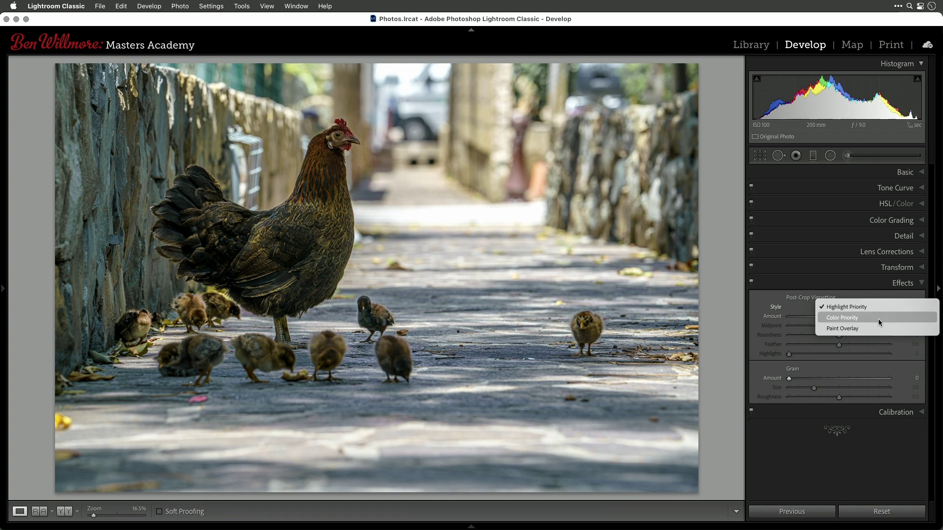
{"action": "left_click", "coordinate": [877, 319]}
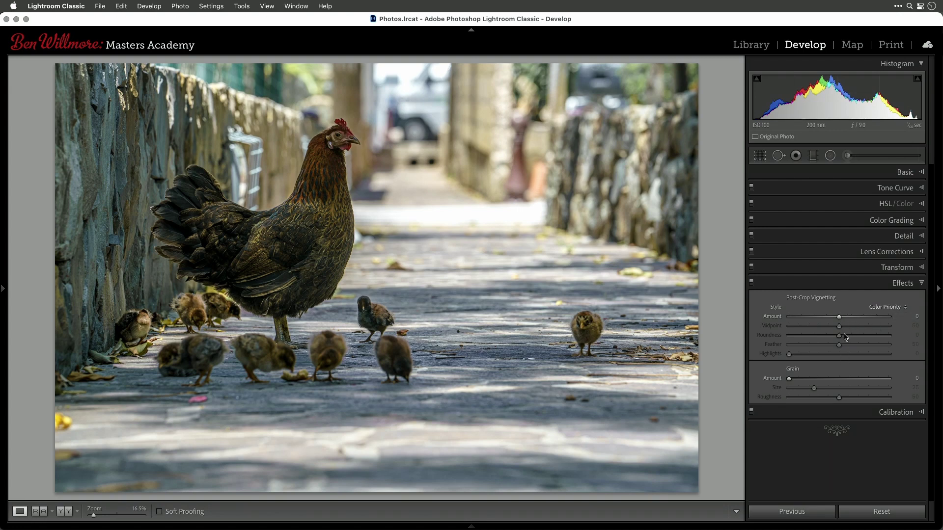
{"action": "left_click_drag", "start_coordinate": [839, 318], "coordinate": [839, 319]}
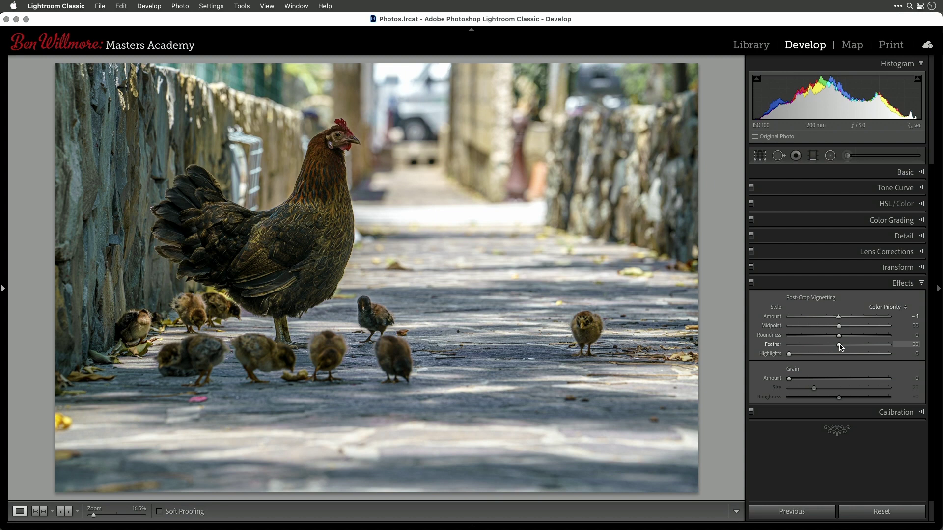
Set the vignette Feather to 100, Midpoint to 39 and Roundness to +28.
{"action": "left_click_drag", "start_coordinate": [839, 345], "coordinate": [896, 346]}
{"action": "key", "text": "alt"}
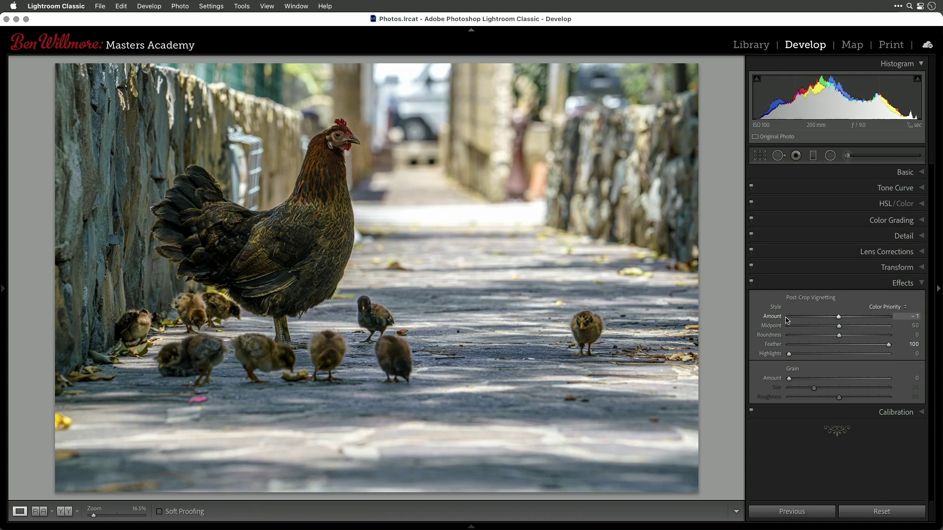
{"action": "key", "text": "alt"}
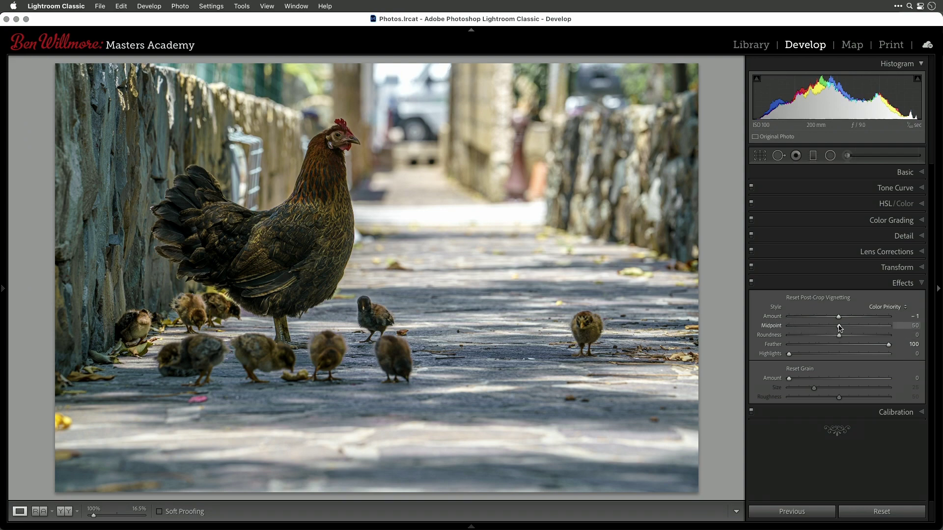
{"action": "mouse_move", "coordinate": [840, 327]}
{"action": "left_mouse_down"}
{"action": "mouse_move", "coordinate": [828, 328]}
{"action": "mouse_move", "coordinate": [860, 327]}
{"action": "mouse_move", "coordinate": [828, 330]}
{"action": "left_mouse_up"}
{"action": "key", "text": "alt"}
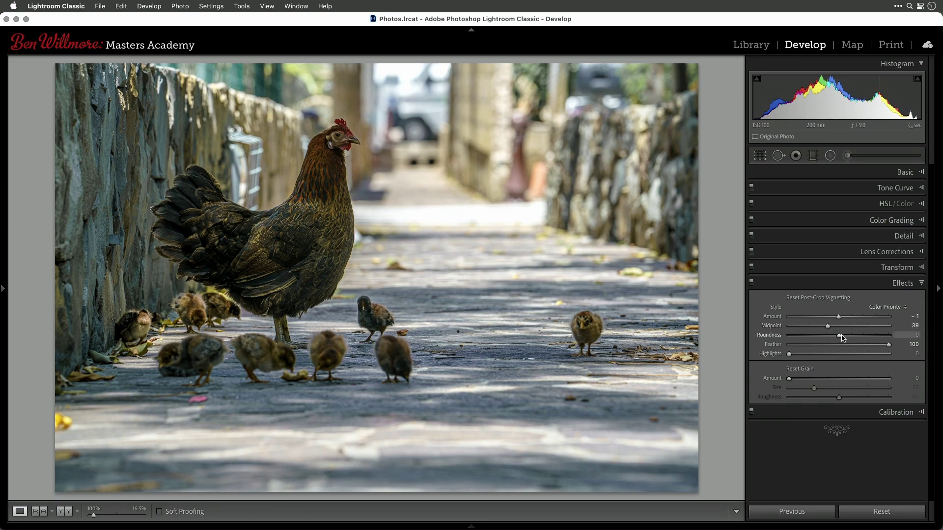
{"action": "mouse_move", "coordinate": [839, 337]}
{"action": "left_mouse_down"}
{"action": "mouse_move", "coordinate": [786, 335]}
{"action": "mouse_move", "coordinate": [853, 335]}
{"action": "left_mouse_up"}
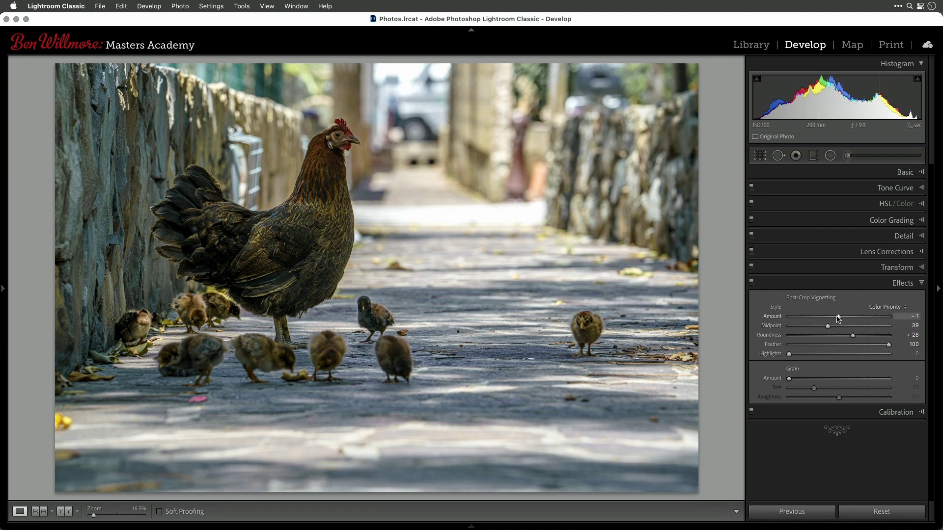
Set the post-crop vignette Amount to -60 and its Highlights to 34.
{"action": "left_click_drag", "start_coordinate": [839, 318], "coordinate": [809, 316]}
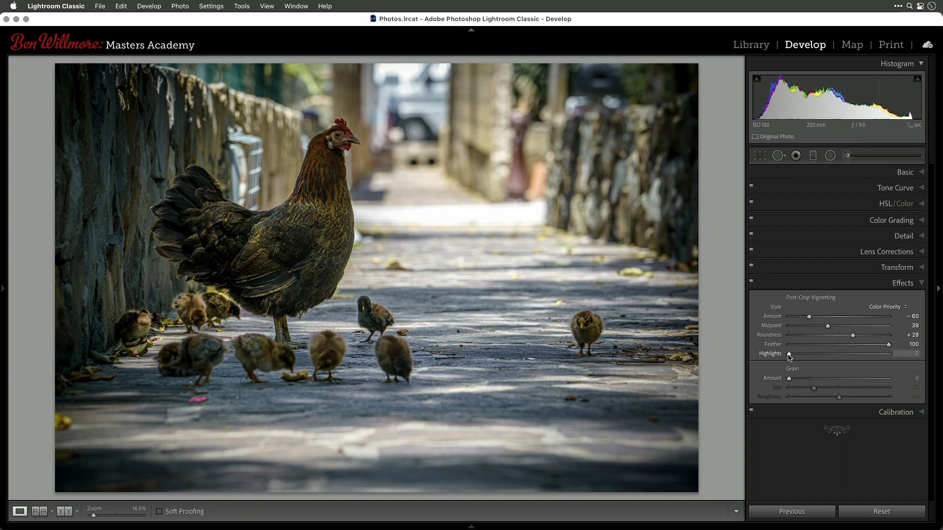
{"action": "left_click_drag", "start_coordinate": [789, 355], "coordinate": [823, 357]}
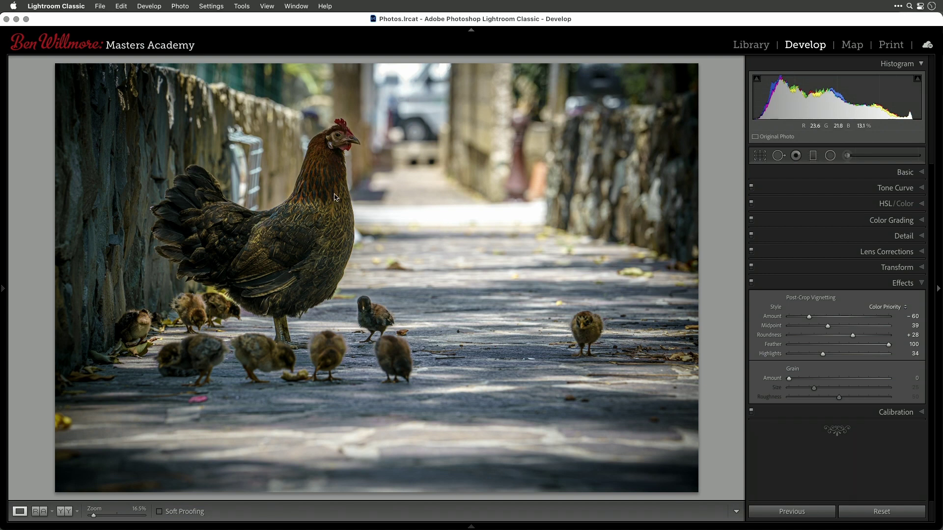
Expand the Basic panel, start a new Adjustment Brush mask and reveal the Snapshots list.
{"action": "left_click", "coordinate": [905, 172]}
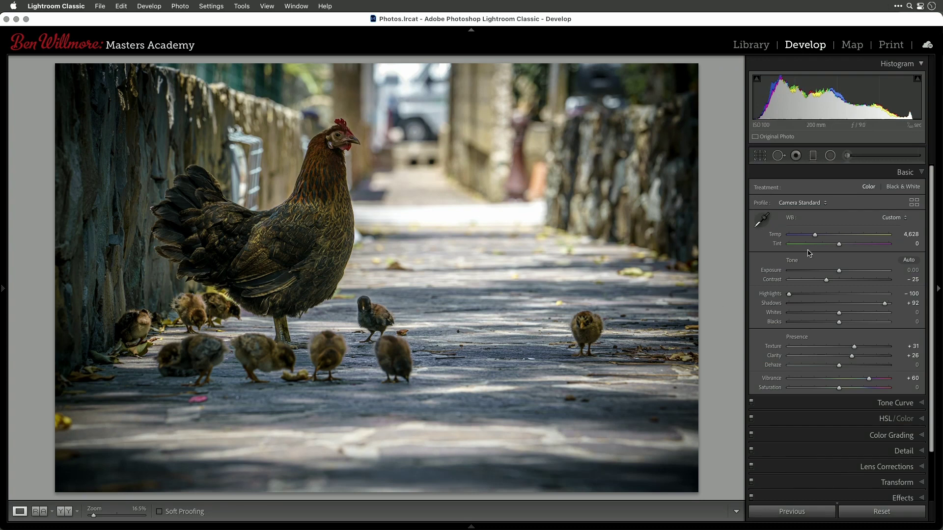
{"action": "left_click", "coordinate": [846, 155]}
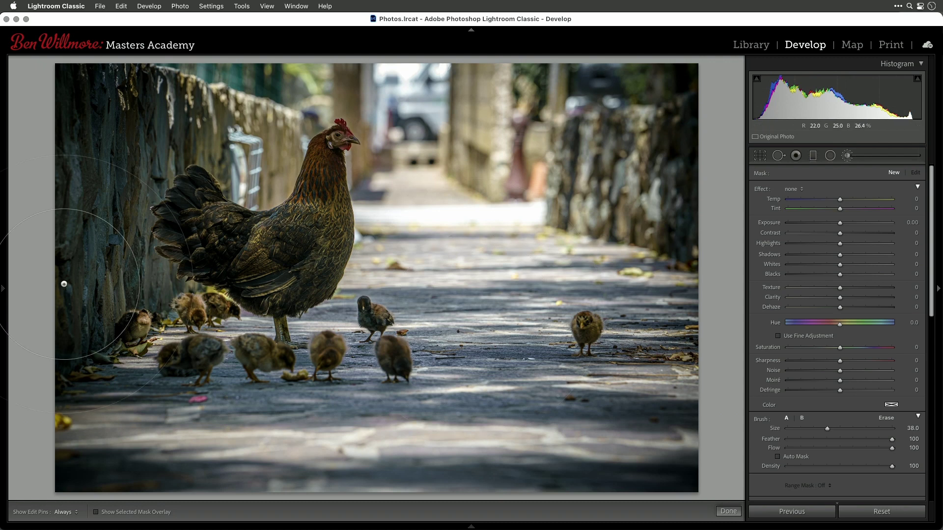
{"action": "mouse_move", "coordinate": [3, 293]}
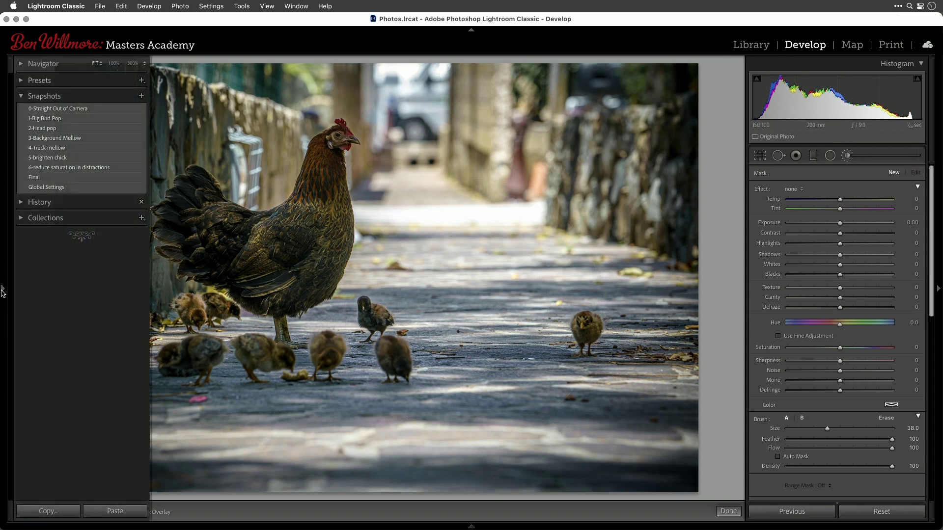
Apply the Global Settings snapshot, undo it, then apply it again.
{"action": "left_click", "coordinate": [38, 190]}
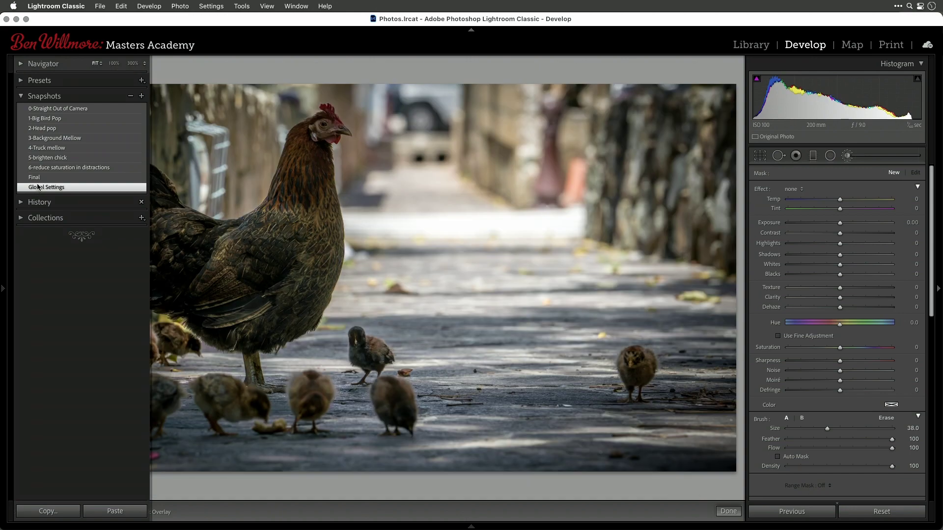
{"action": "key", "text": "cmd+z"}
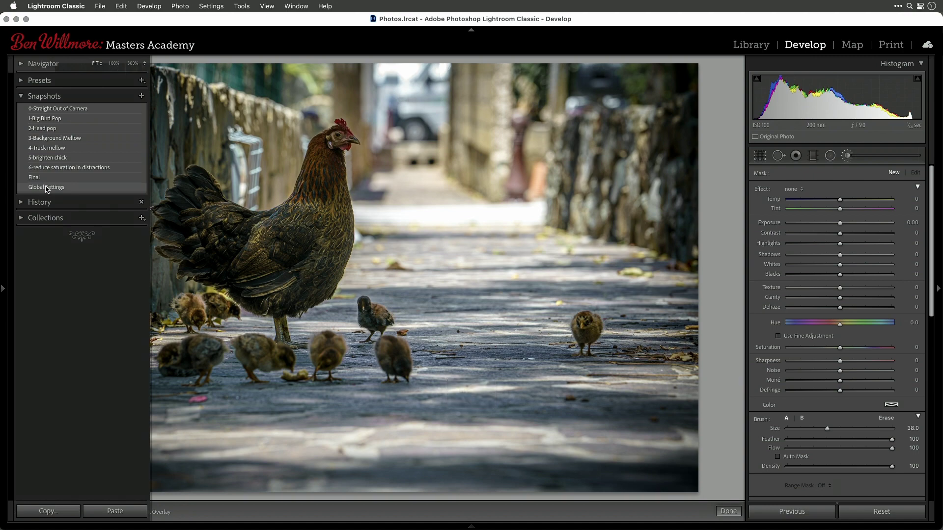
{"action": "left_click", "coordinate": [46, 187]}
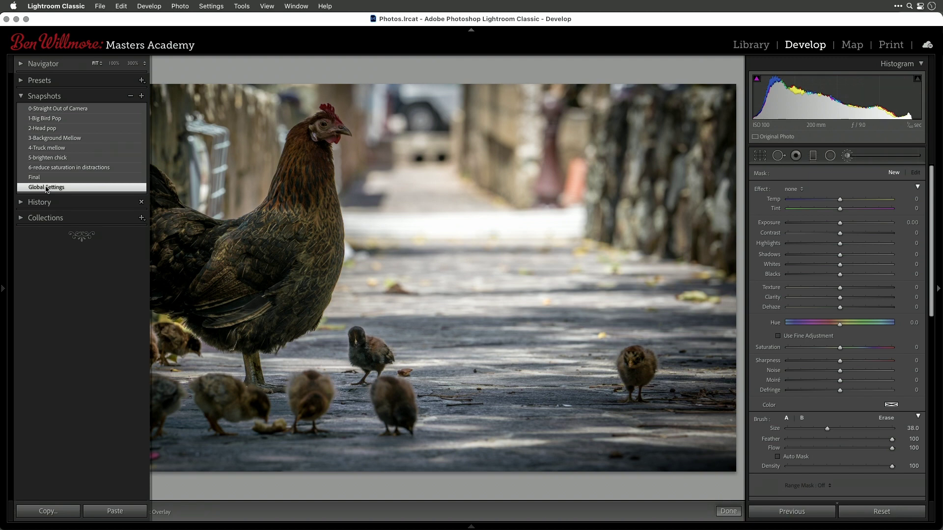
Load the 1-Big Bird Pop snapshot and select the hen's brush (Exposure 0.50, Texture 36, Saturation 40).
{"action": "left_click", "coordinate": [45, 120]}
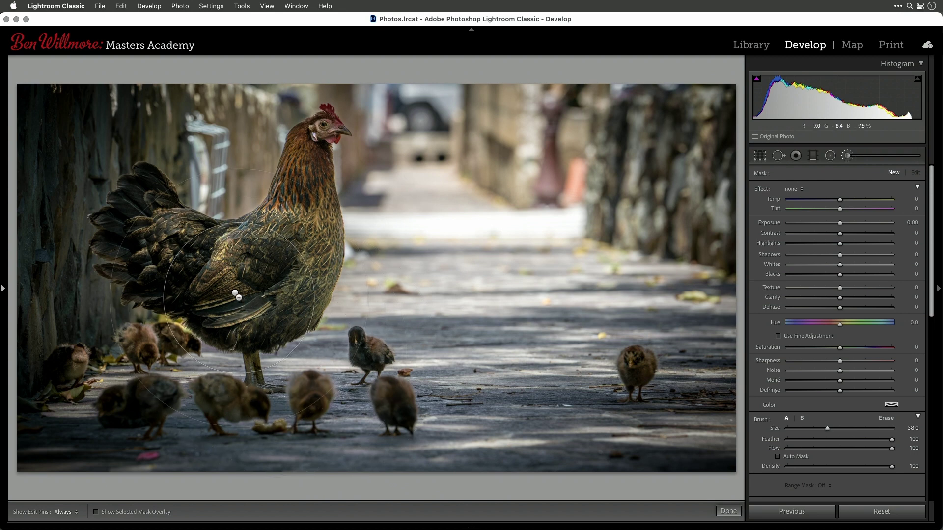
{"action": "mouse_move", "coordinate": [234, 292]}
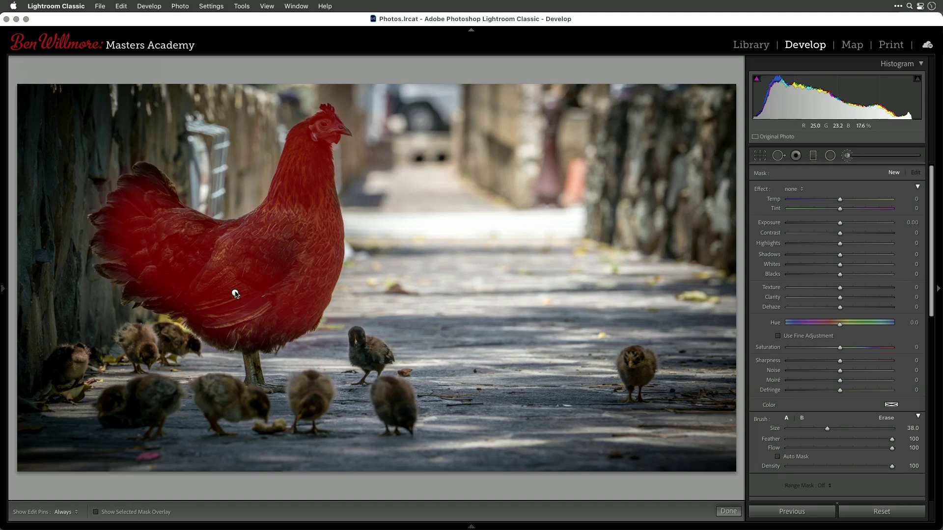
{"action": "left_click", "coordinate": [235, 293]}
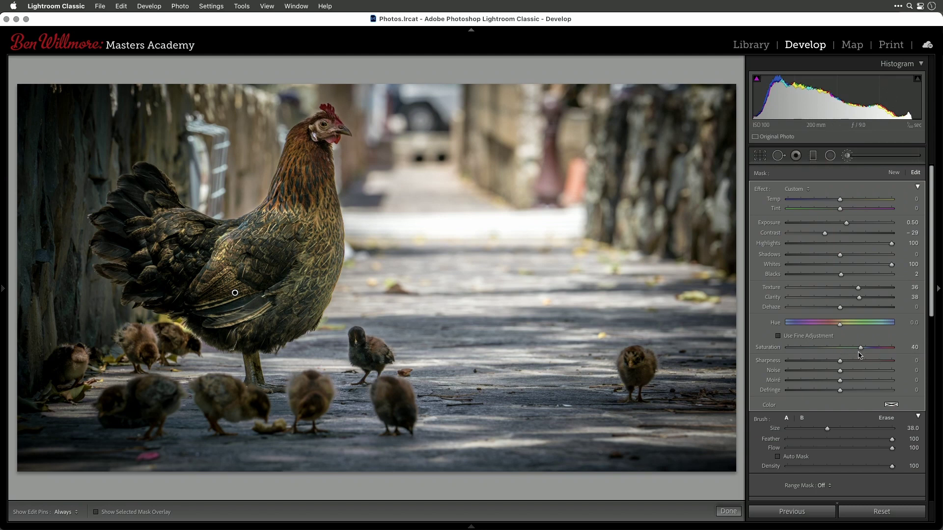
{"action": "scroll", "coordinate": [866, 403], "scroll_direction": "down", "scroll_amount": 2}
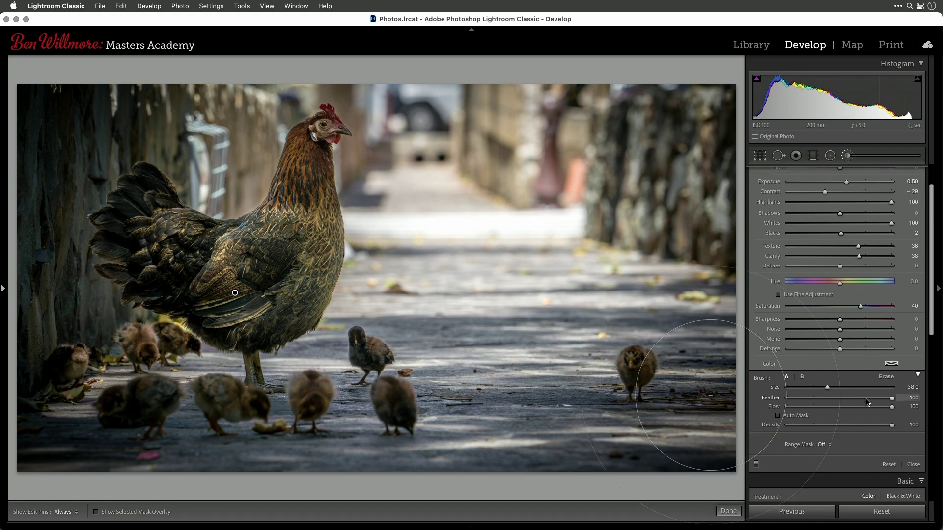
{"action": "scroll", "coordinate": [867, 403], "scroll_direction": "down", "scroll_amount": 1}
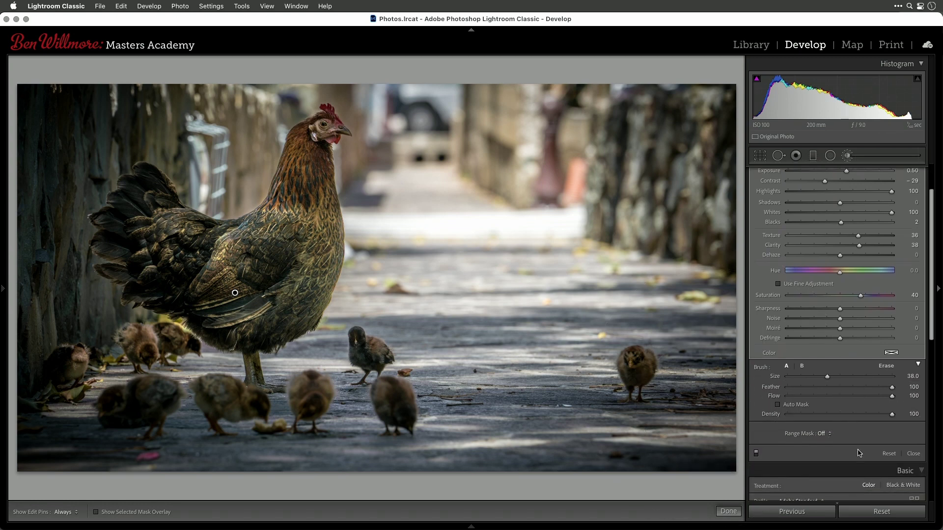
{"action": "left_click", "coordinate": [756, 453]}
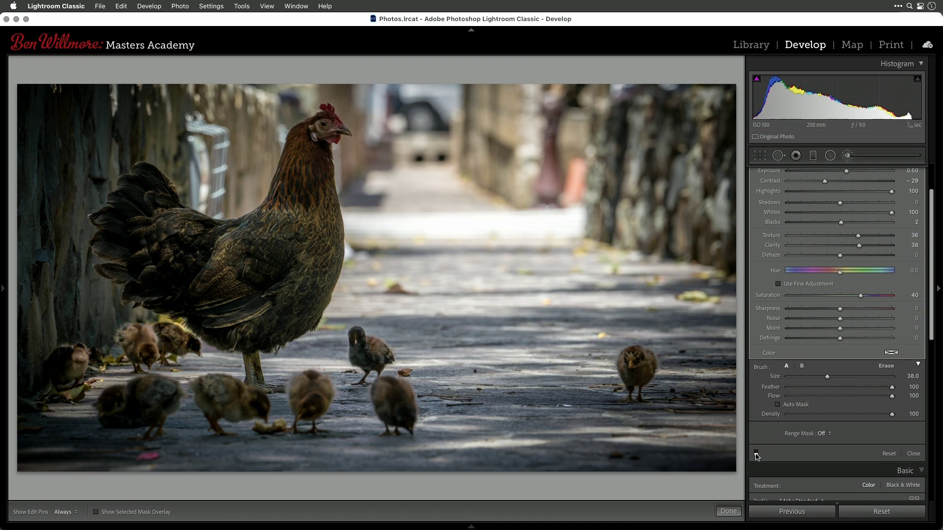
{"action": "left_click", "coordinate": [756, 453]}
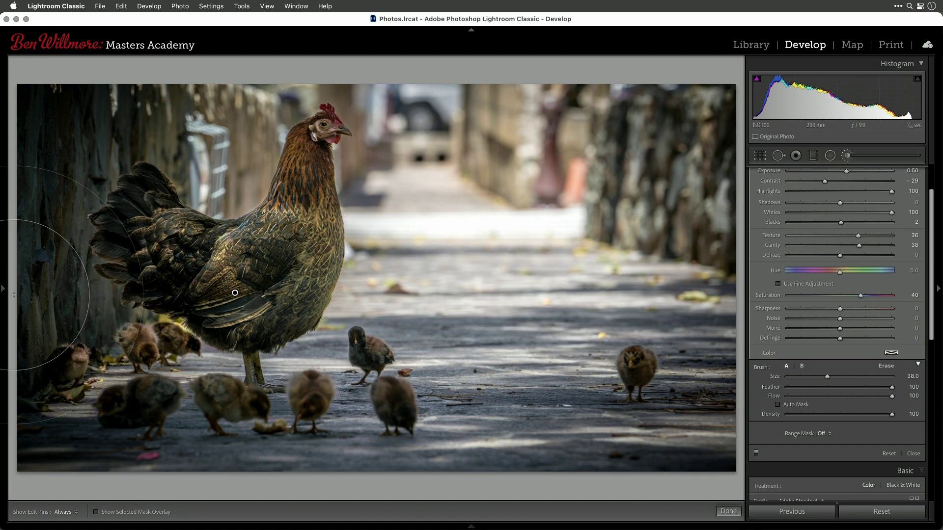
{"action": "scroll", "coordinate": [857, 281], "scroll_direction": "up", "scroll_amount": 3}
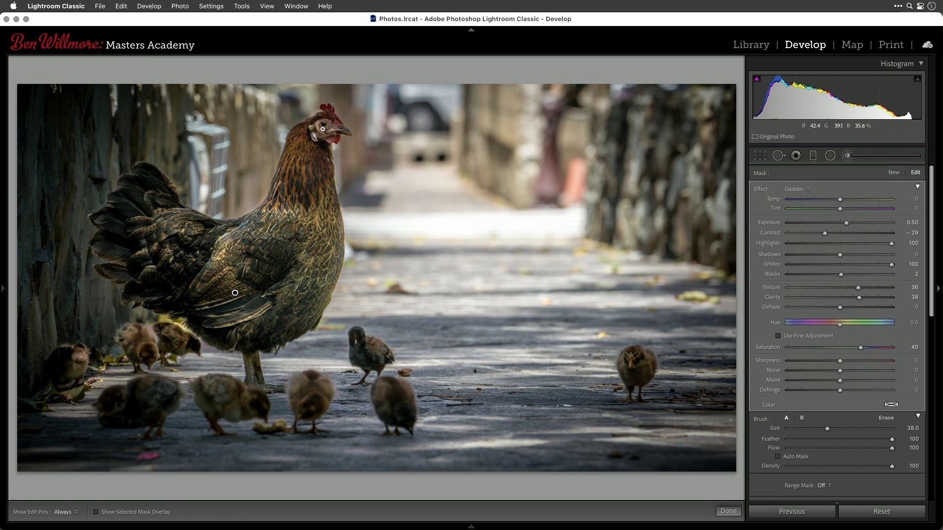
{"action": "mouse_move", "coordinate": [2, 292]}
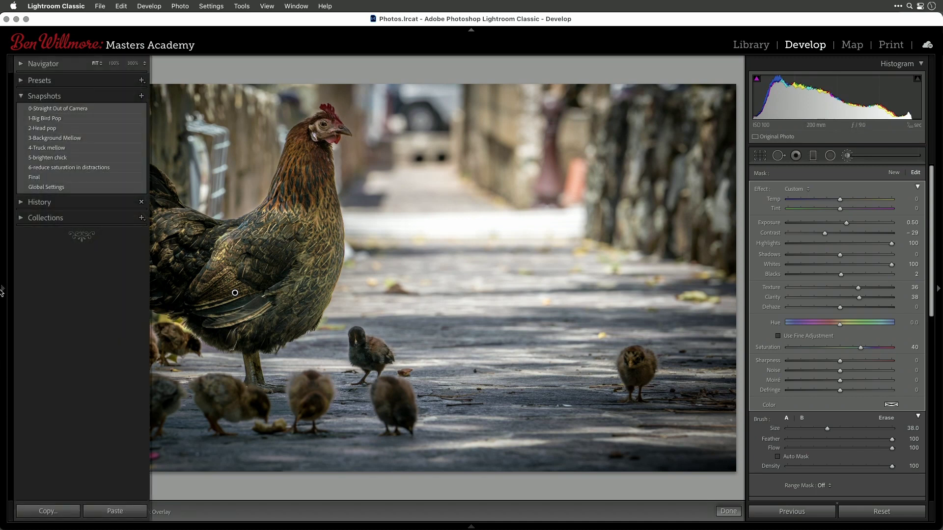
Load the 2-Head pop snapshot and make the hen's head brush active (Exposure 0.06, Saturation 13).
{"action": "left_click", "coordinate": [44, 129]}
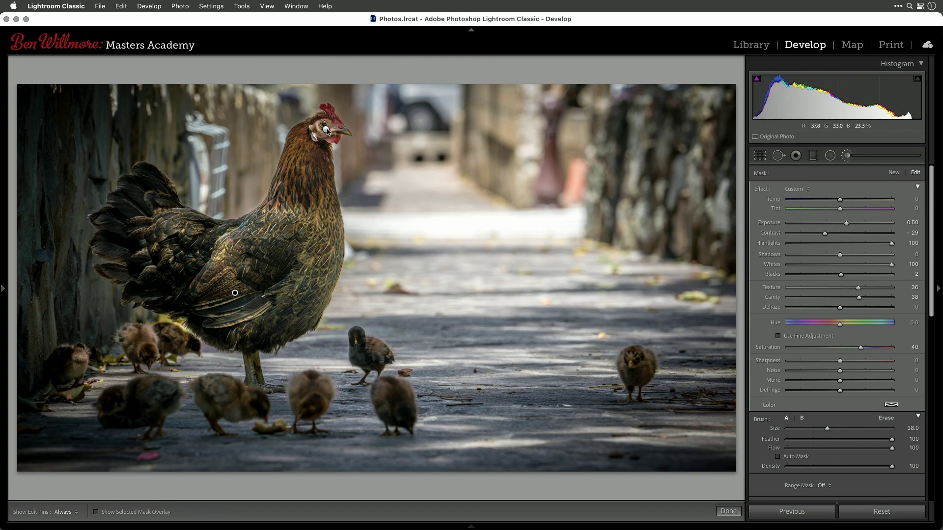
{"action": "mouse_move", "coordinate": [327, 130]}
{"action": "key", "text": "super+z"}
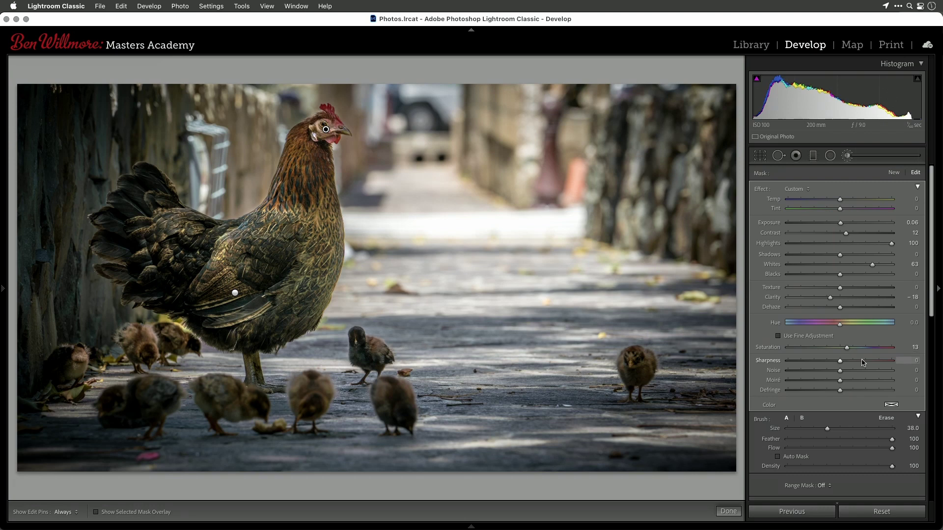
{"action": "mouse_move", "coordinate": [2, 314]}
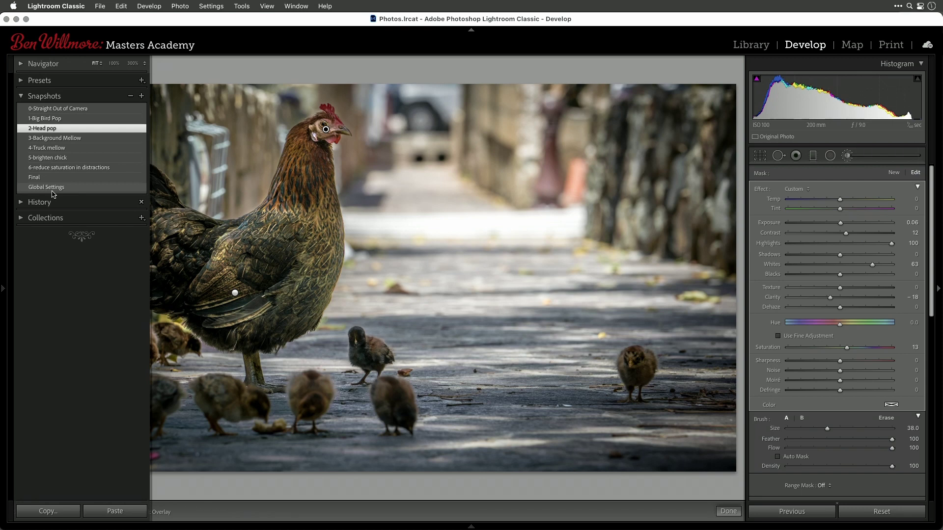
Load the 3-Background Mellow snapshot and select its background brush (Highlights -100, Saturation -57).
{"action": "left_click", "coordinate": [59, 138]}
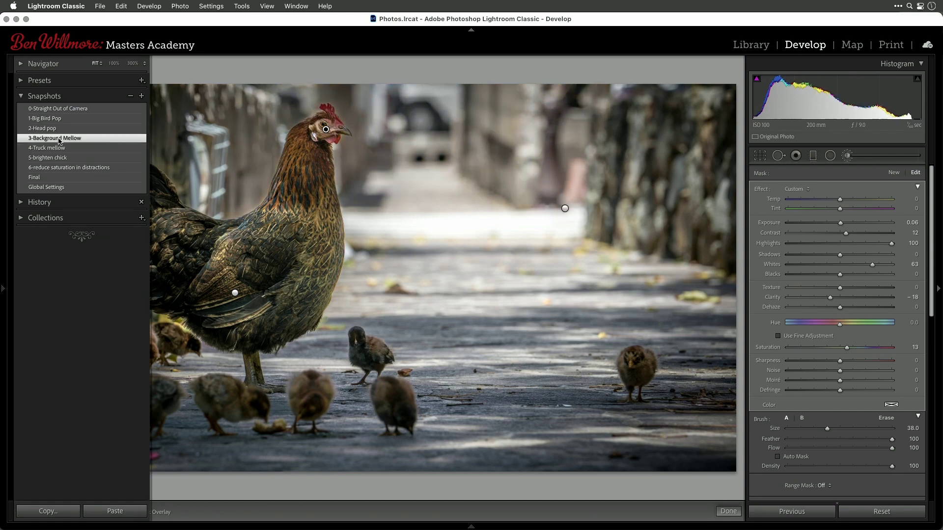
{"action": "key", "text": "F7"}
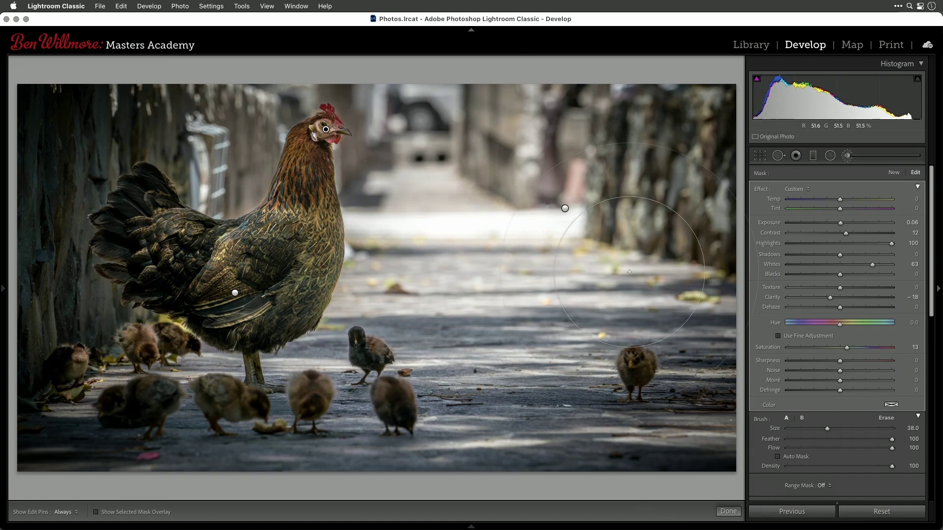
{"action": "mouse_move", "coordinate": [565, 211]}
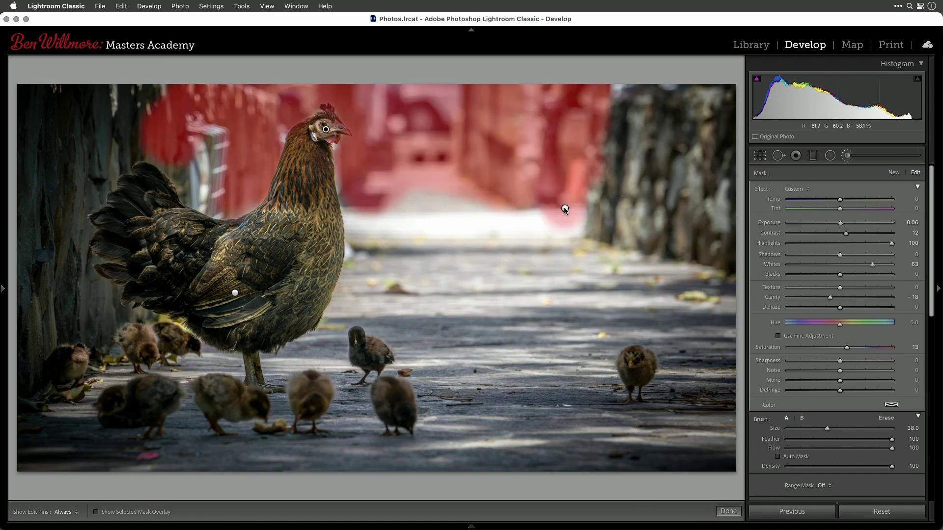
{"action": "left_click", "coordinate": [565, 208]}
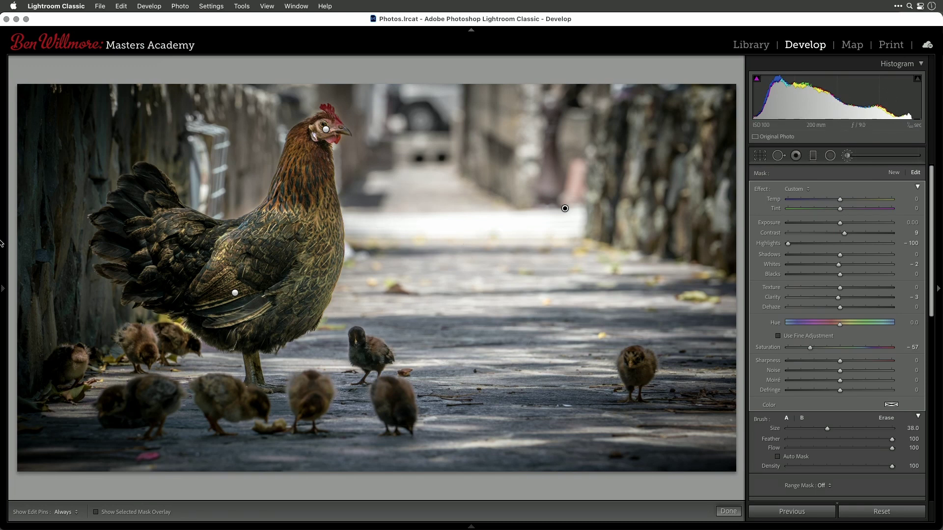
{"action": "mouse_move", "coordinate": [3, 287]}
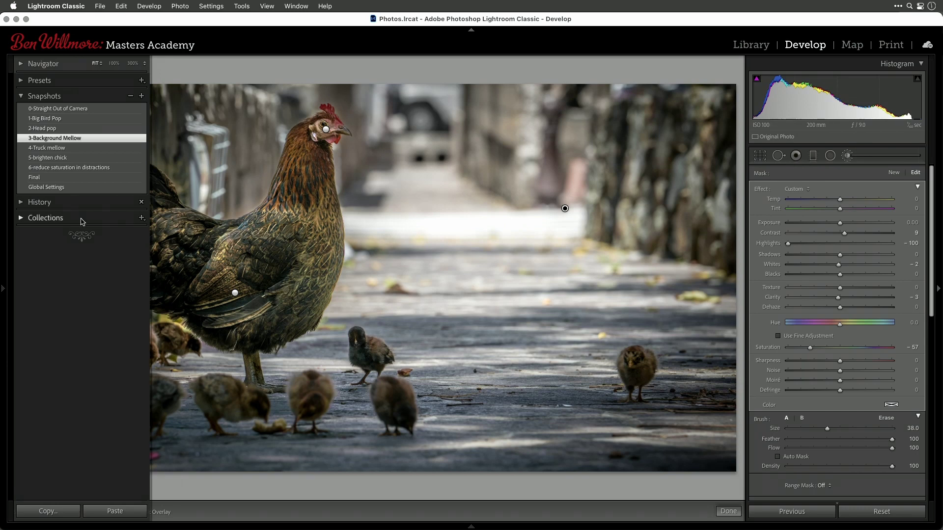
Load the 4-Truck mellow snapshot and select the truck's brush (Contrast -33, Highlights -100).
{"action": "left_click", "coordinate": [49, 148]}
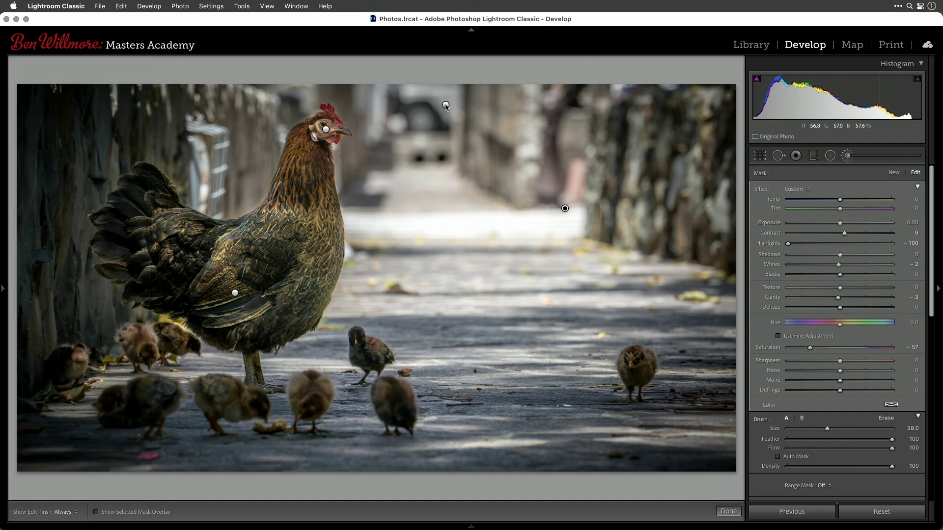
{"action": "mouse_move", "coordinate": [446, 106]}
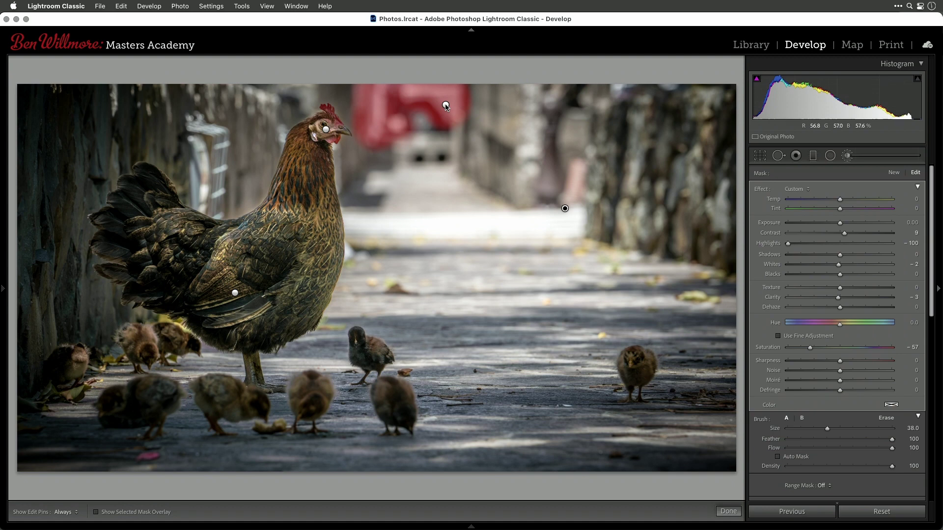
{"action": "left_click", "coordinate": [446, 106]}
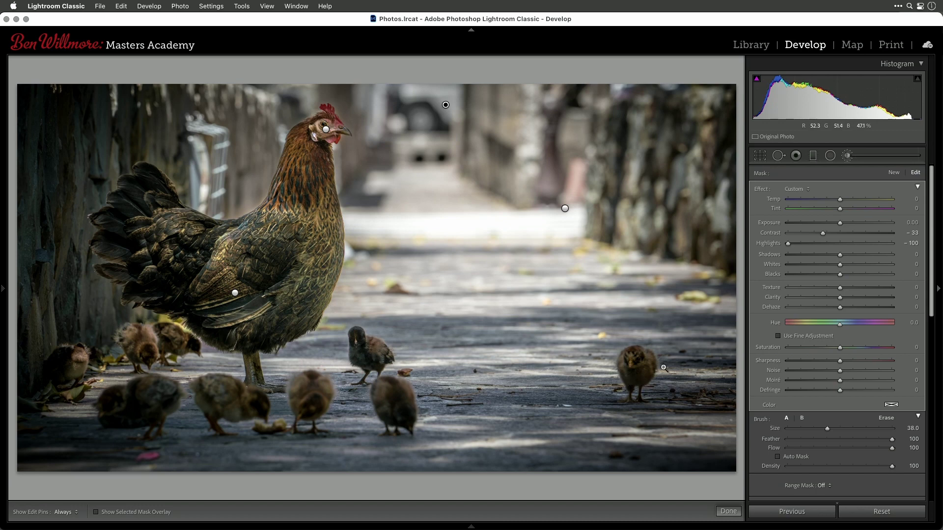
Load the 5-brighten chick snapshot, select the chick's brush and raise Texture to 16.
{"action": "mouse_move", "coordinate": [3, 273]}
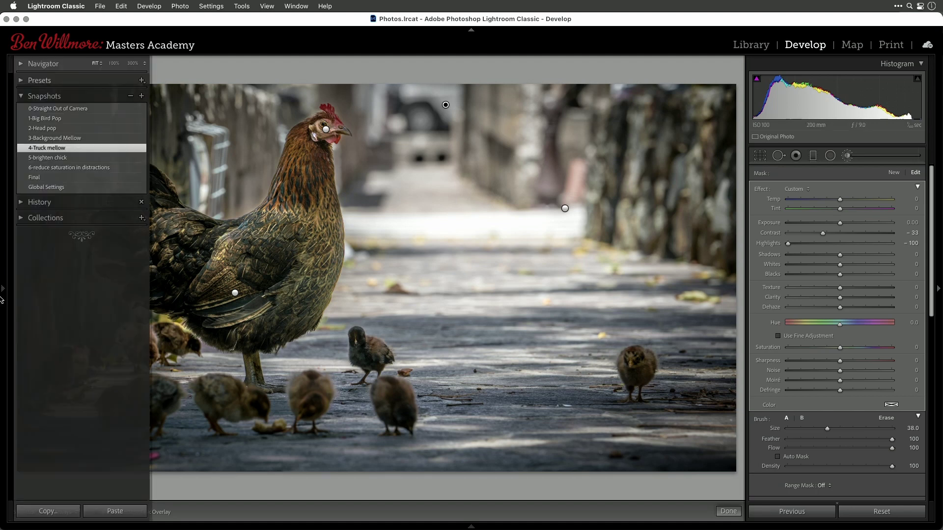
{"action": "left_click", "coordinate": [43, 159]}
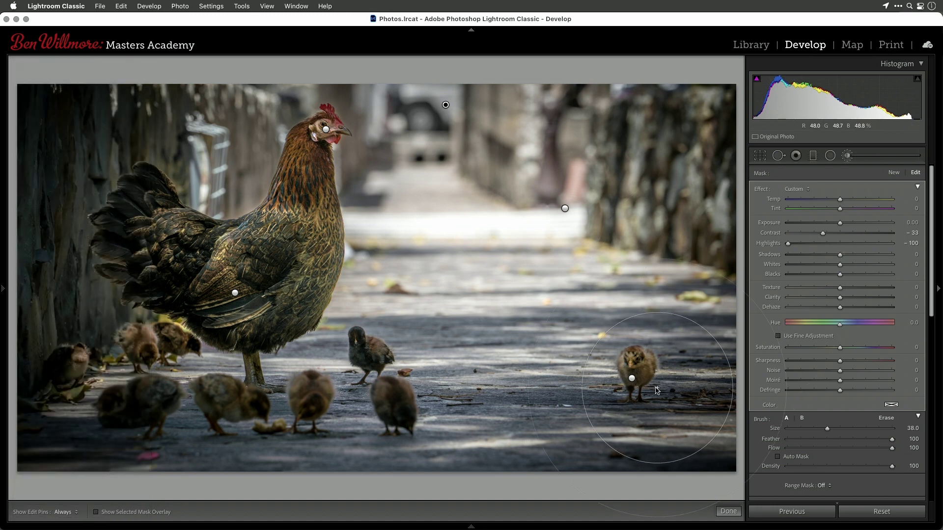
{"action": "mouse_move", "coordinate": [629, 378]}
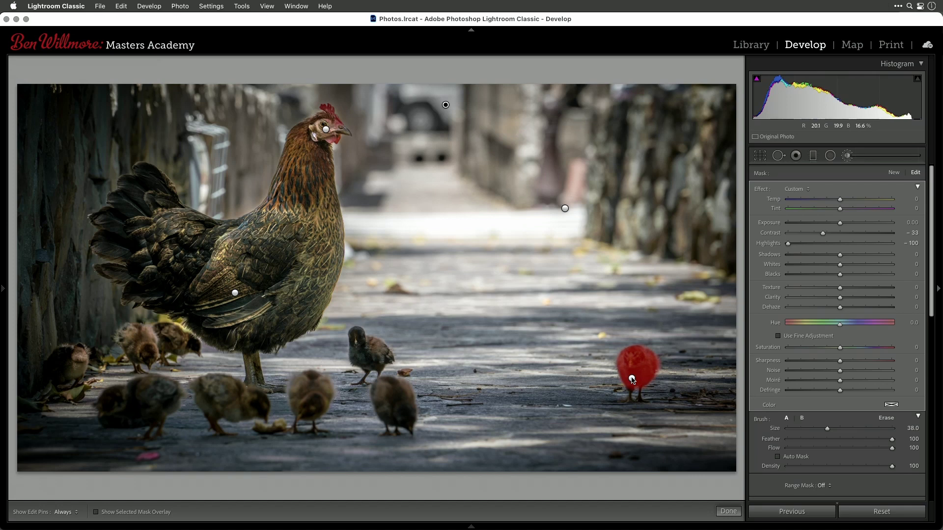
{"action": "left_click", "coordinate": [631, 378]}
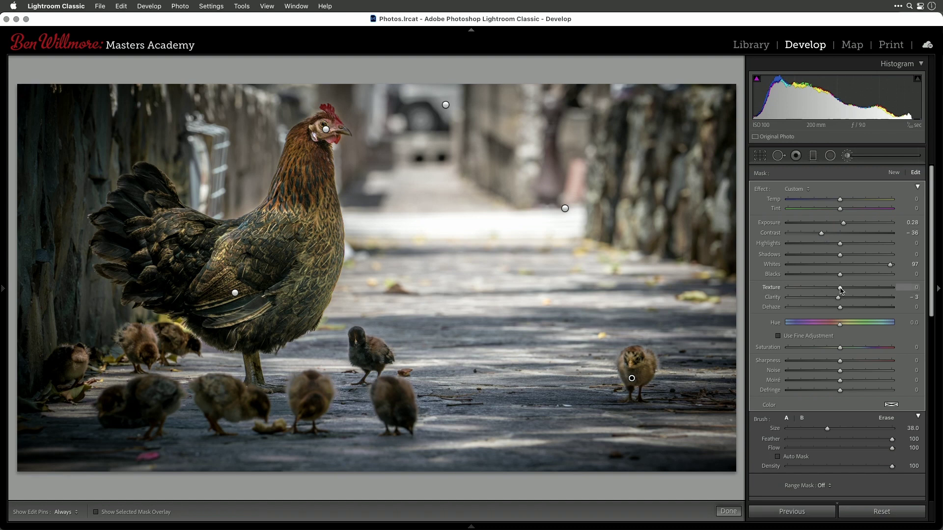
{"action": "left_click_drag", "start_coordinate": [842, 289], "coordinate": [846, 290]}
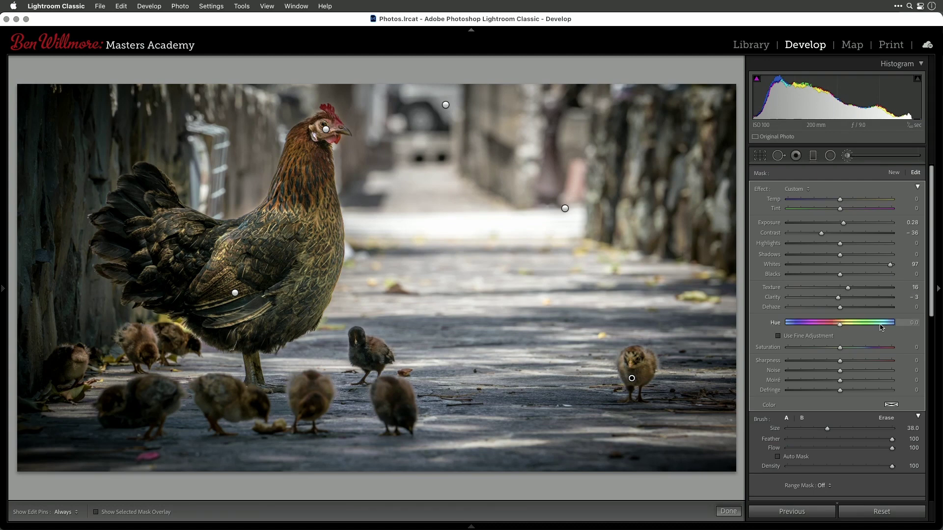
{"action": "mouse_move", "coordinate": [47, 255]}
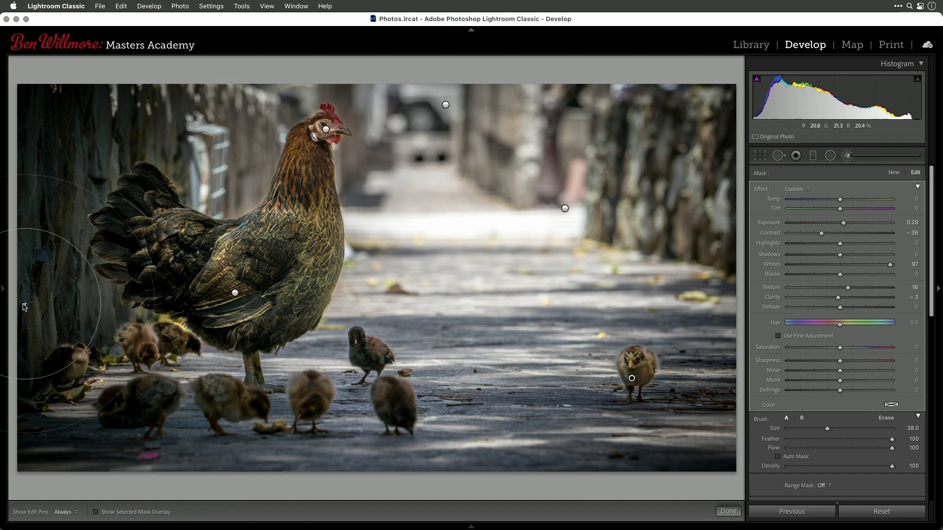
Load the 6-reduce saturation in distractions snapshot, check its Saturation −52 brush, then close brush masking.
{"action": "mouse_move", "coordinate": [3, 288]}
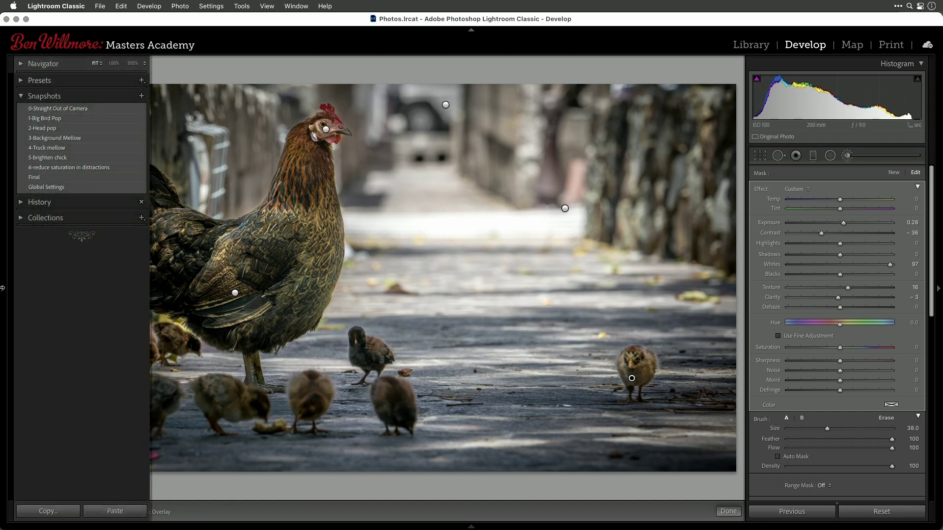
{"action": "left_click", "coordinate": [40, 170]}
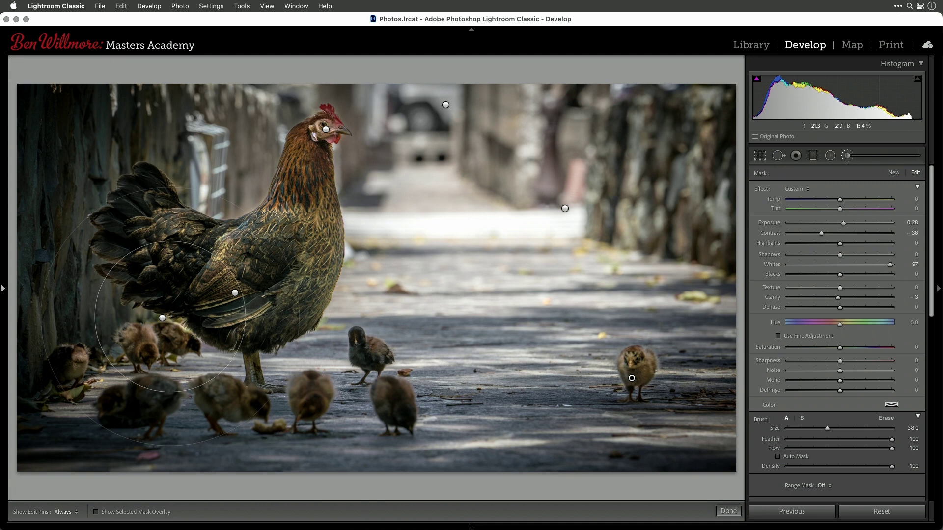
{"action": "mouse_move", "coordinate": [163, 320]}
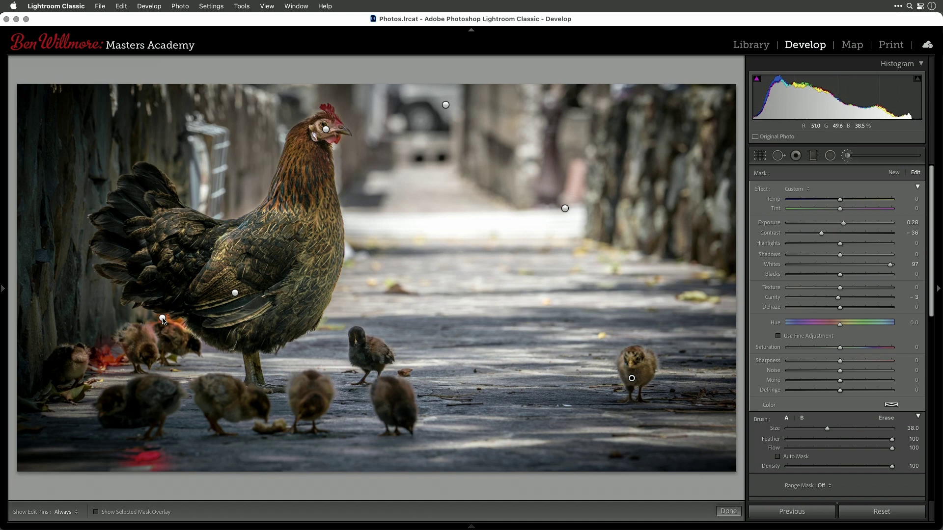
{"action": "left_click", "coordinate": [163, 318]}
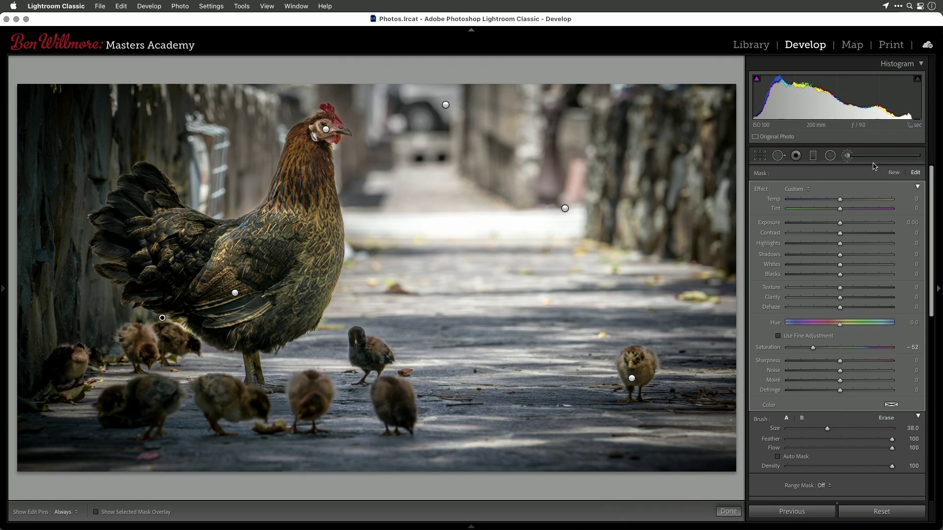
{"action": "left_click", "coordinate": [847, 155]}
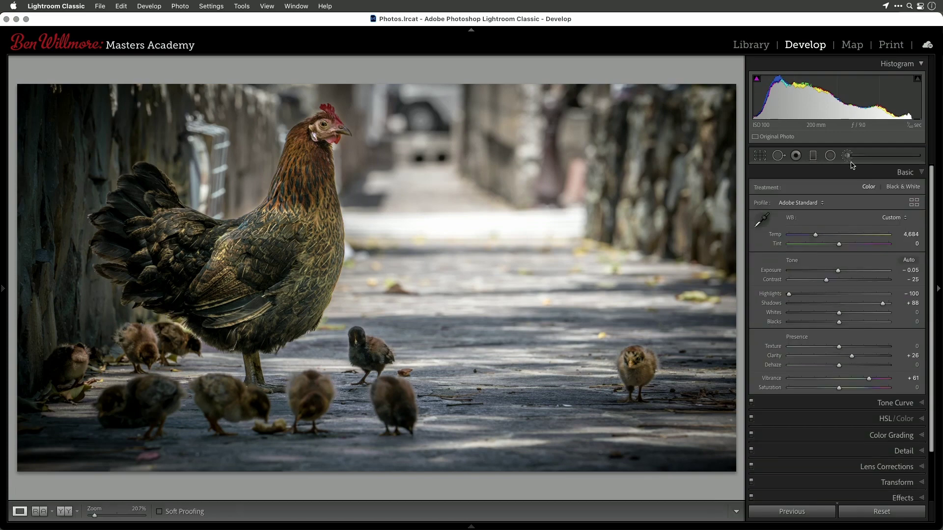
Switch to the side-by-side Before/After view of the hen photo.
{"action": "left_click", "coordinate": [72, 512]}
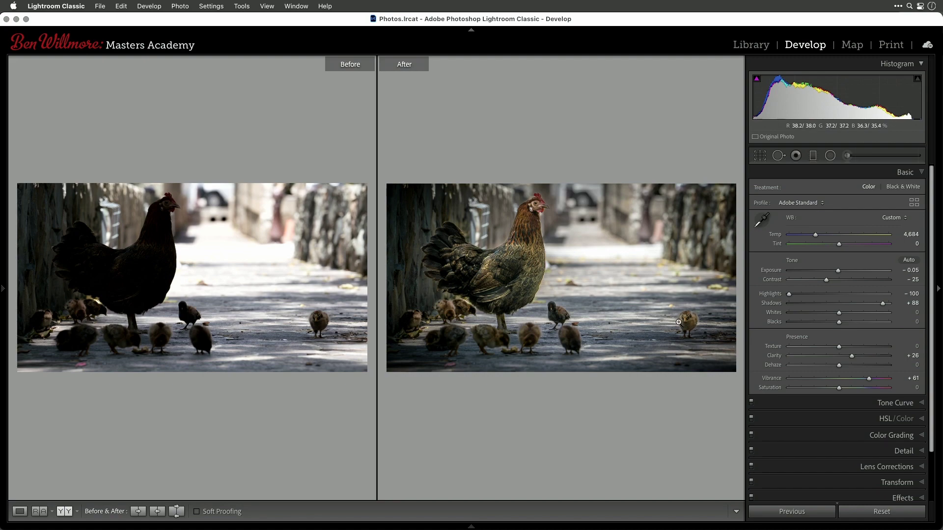
Return to the single-image Loupe view of the edited photo.
{"action": "left_click", "coordinate": [18, 513]}
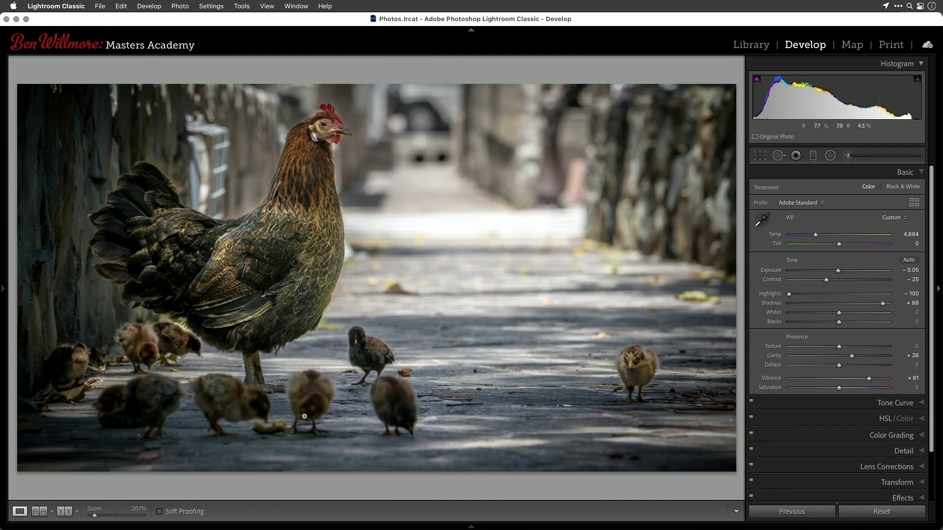